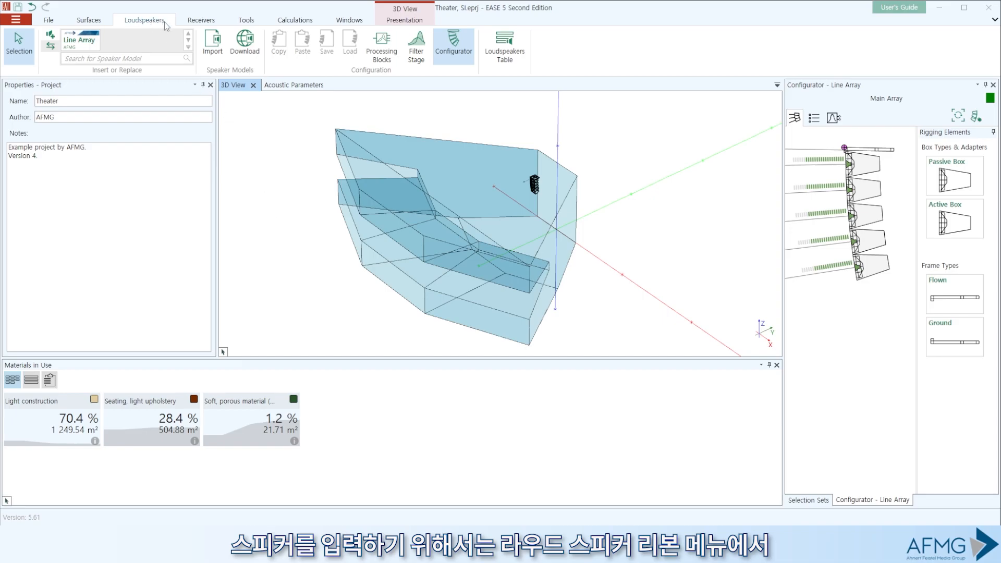
Step: Import the speaker model file VIOL1610_V2.0.gll from the Speakers folder and check the speaker model list
left_click(139, 59)
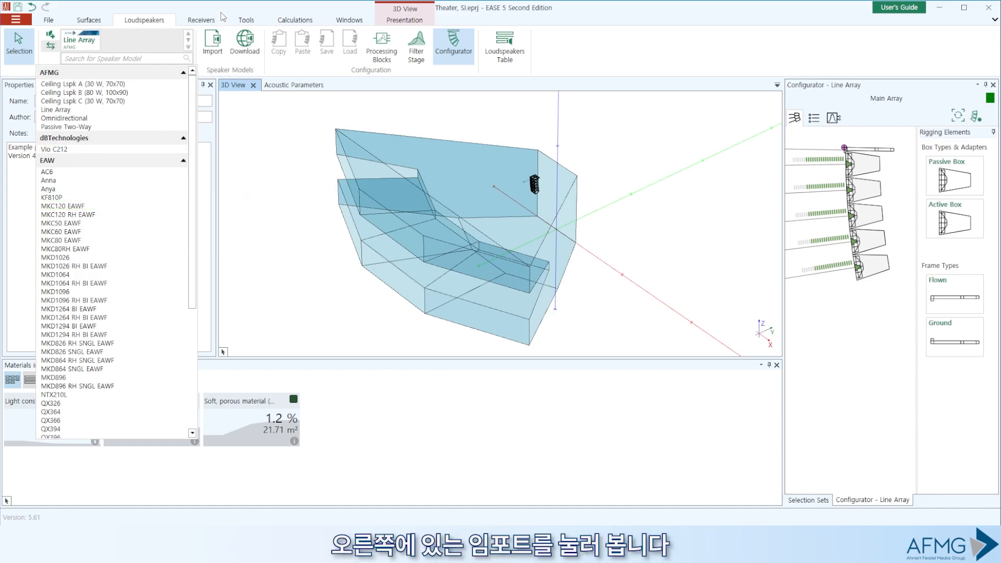
left_click(223, 128)
left_click(212, 44)
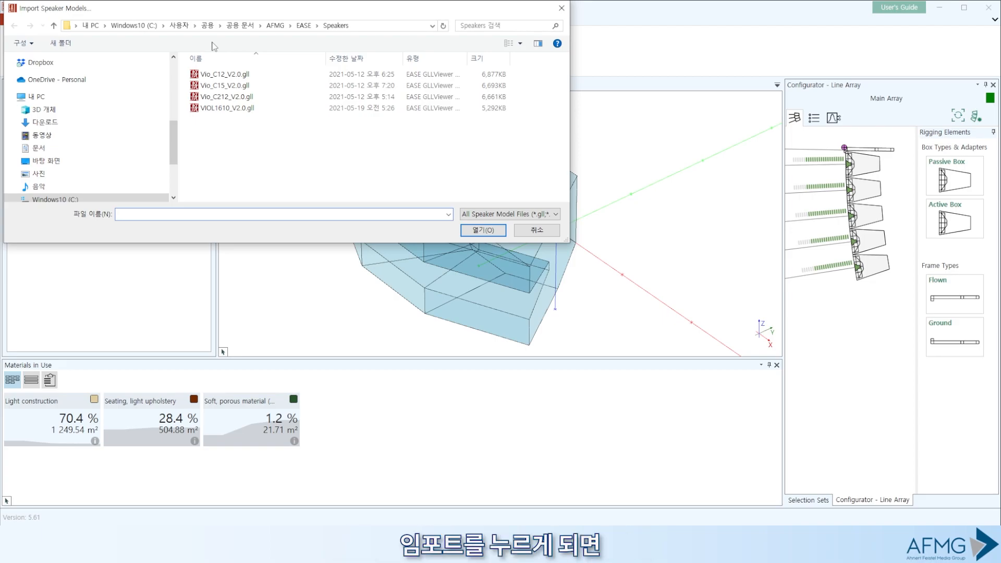
left_click(547, 216)
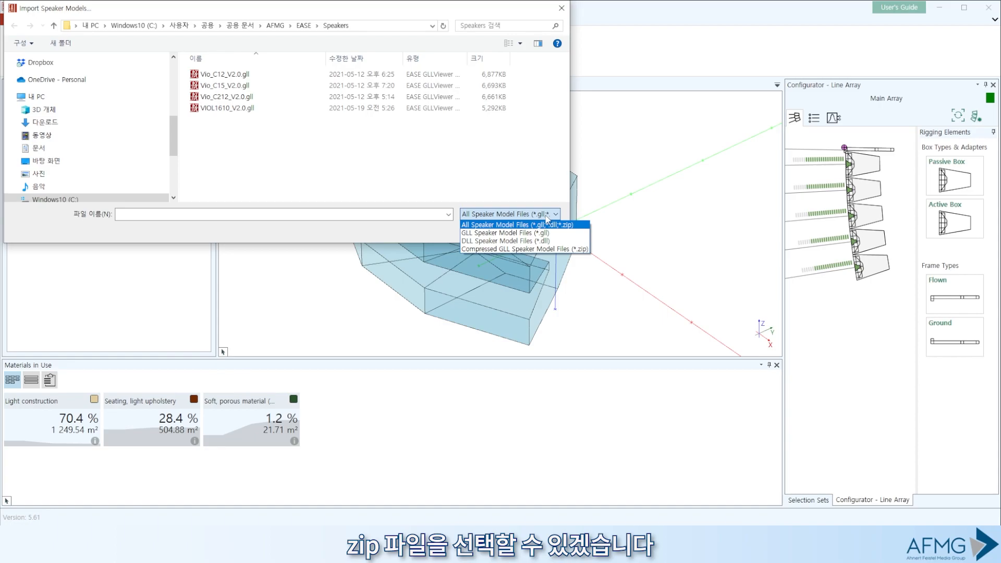
left_click(239, 88)
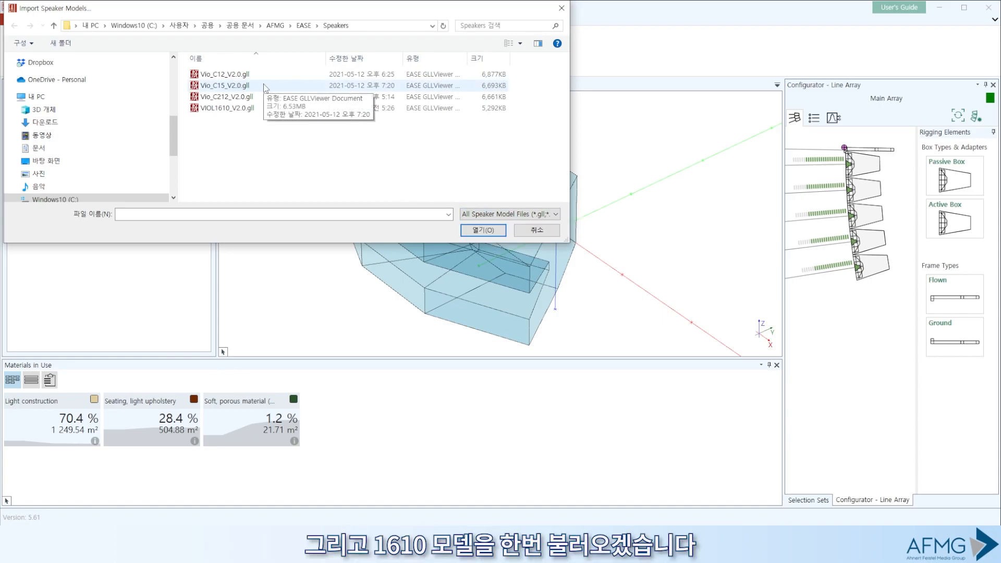
left_click(244, 112)
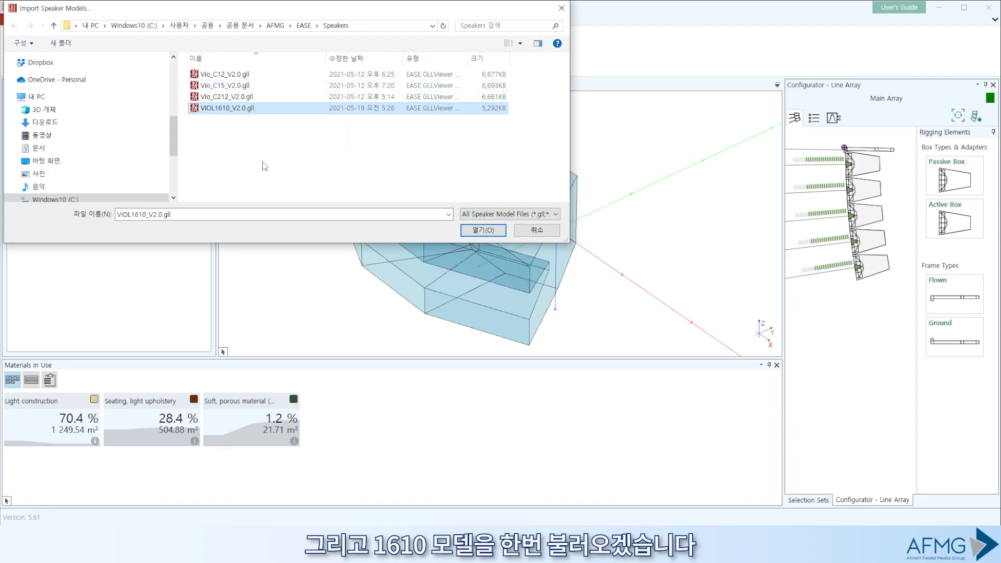
left_click(474, 230)
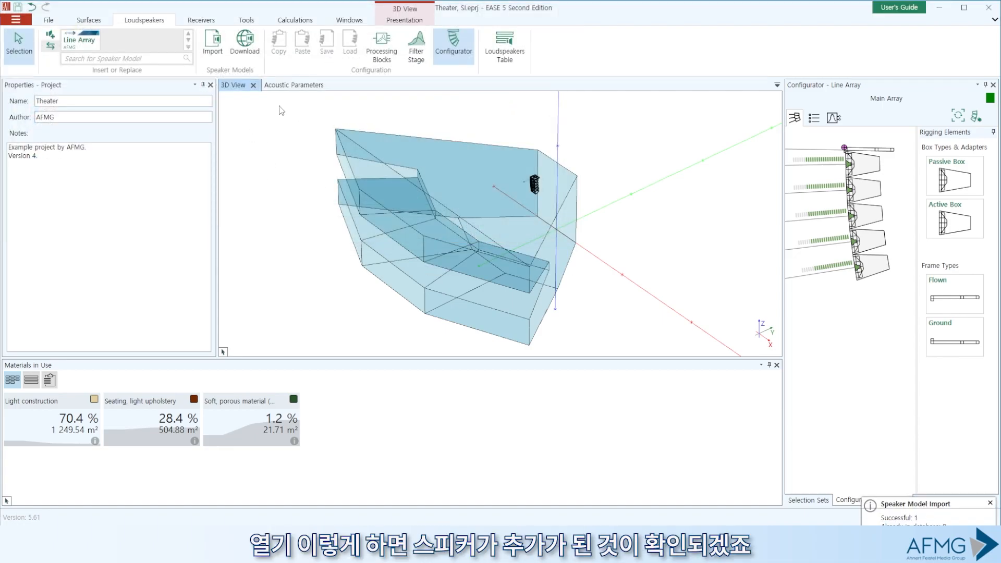
left_click(162, 59)
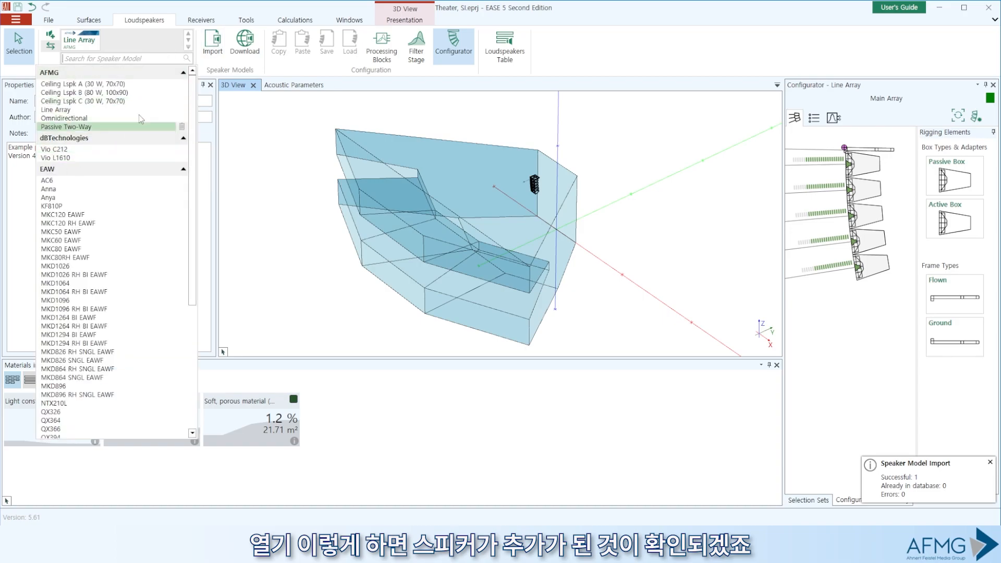
Step: Try to import the speaker model file Vio_C15_V2.0.gll and check the dBTechnologies entries in the speaker model list
left_click(214, 42)
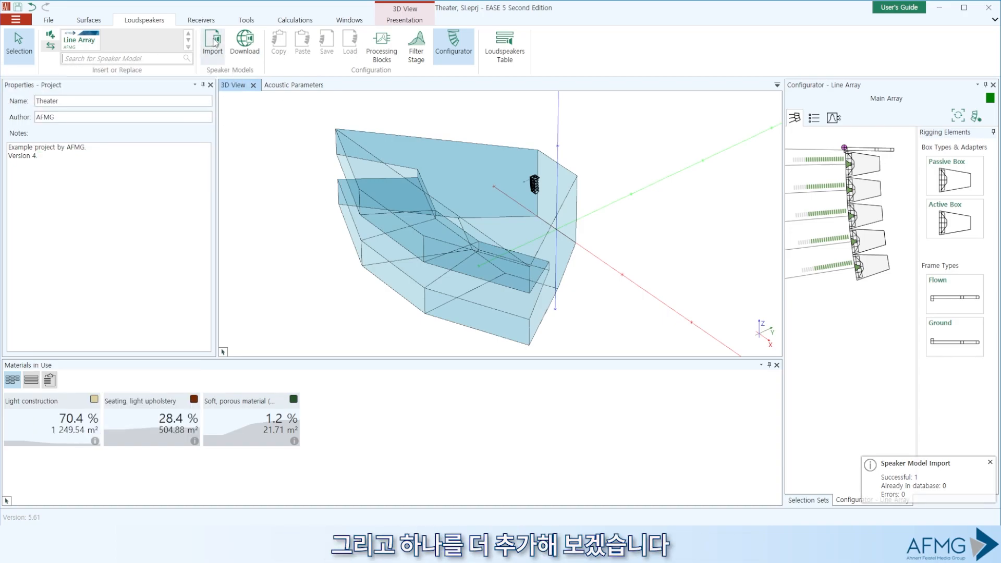
left_click(245, 87)
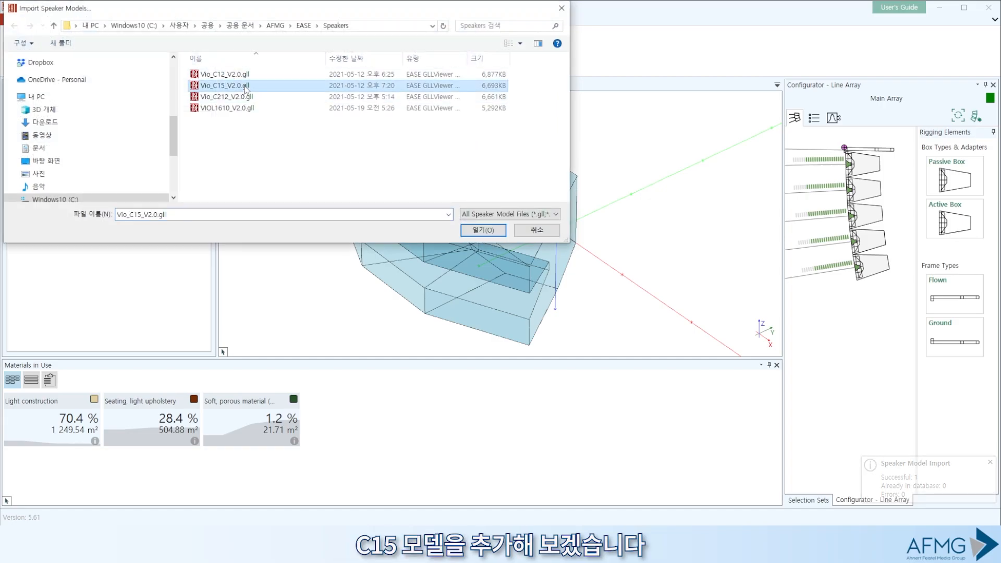
left_click(490, 231)
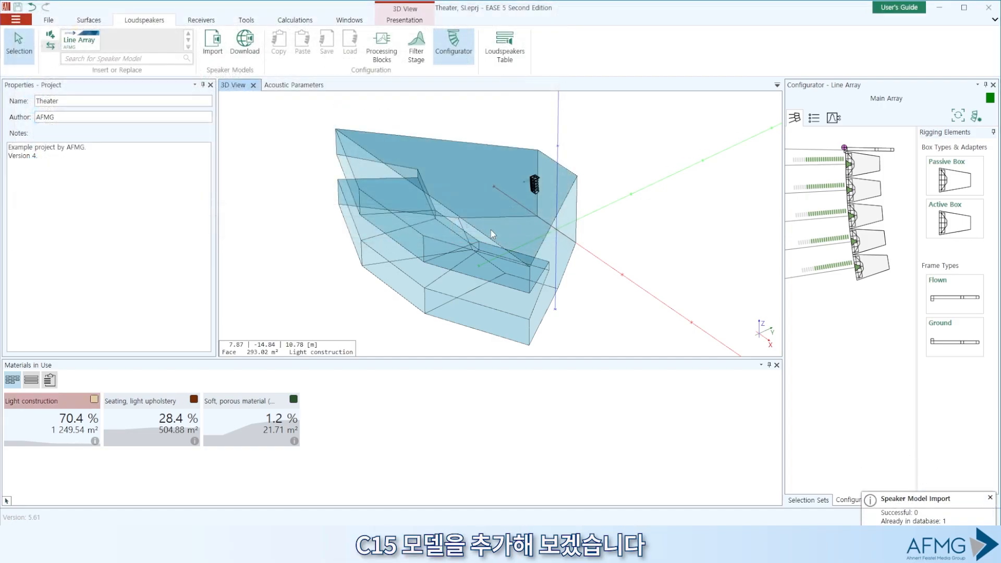
left_click(102, 58)
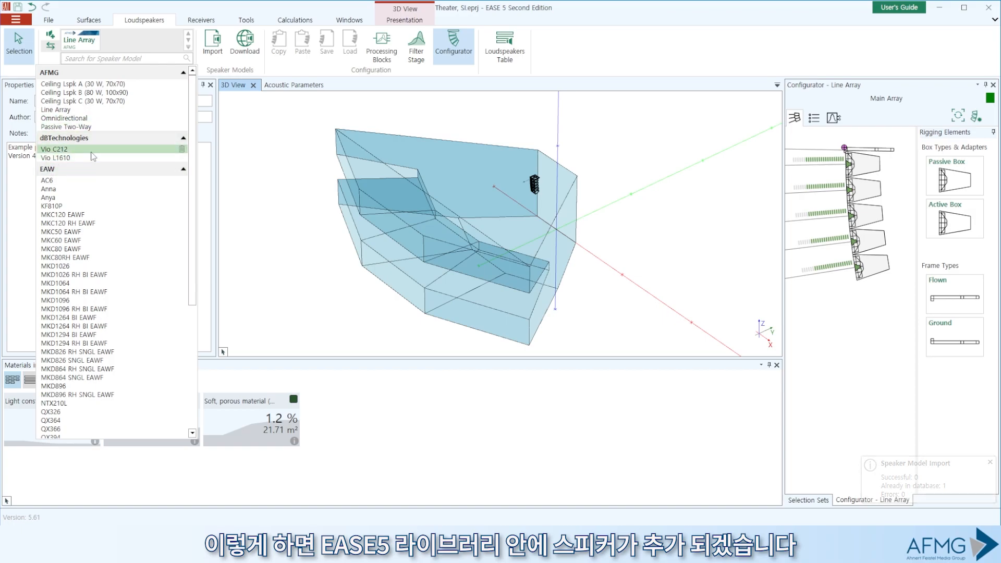
left_click(587, 17)
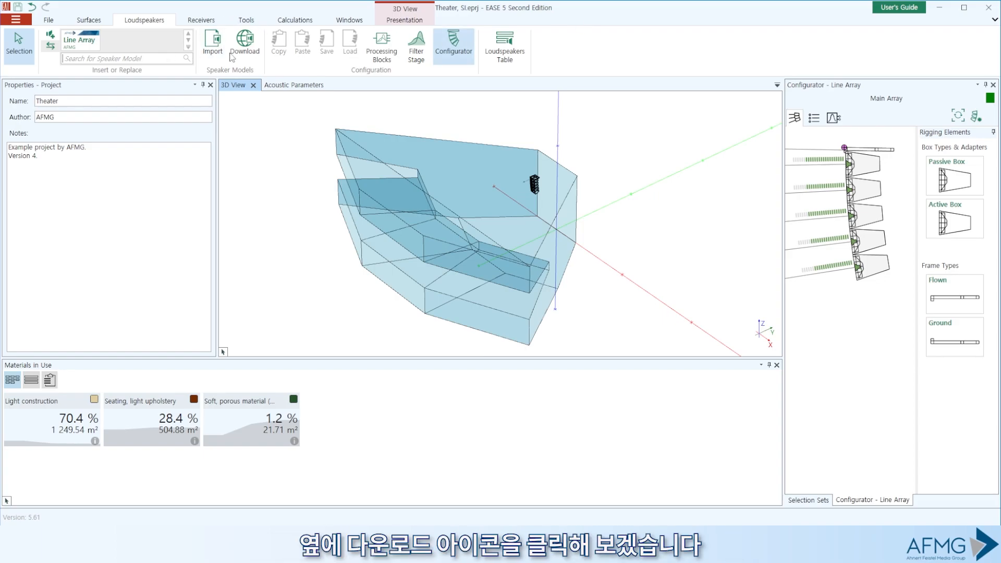
Step: Open the online EASE 5 Loudspeaker Database and look at the download offered under All Brands 'A-Z'
left_click(246, 45)
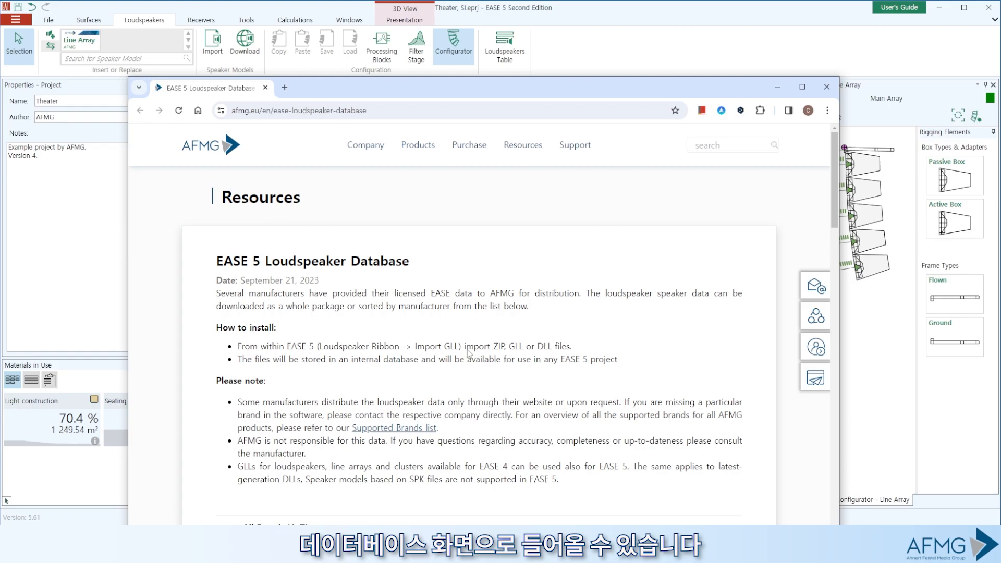
scroll(432, 354, "down", 3)
scroll(433, 352, "down", 1)
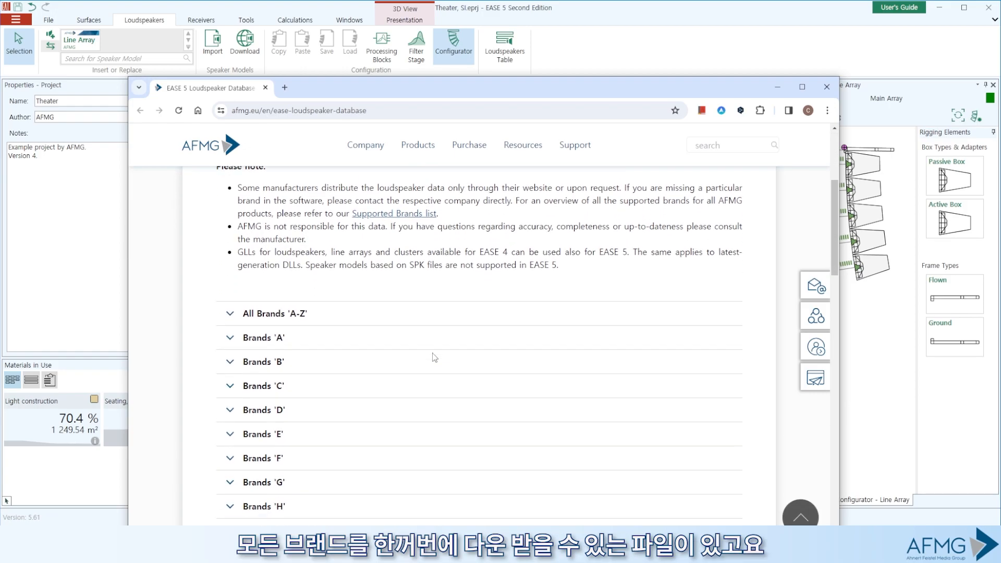
left_click(230, 314)
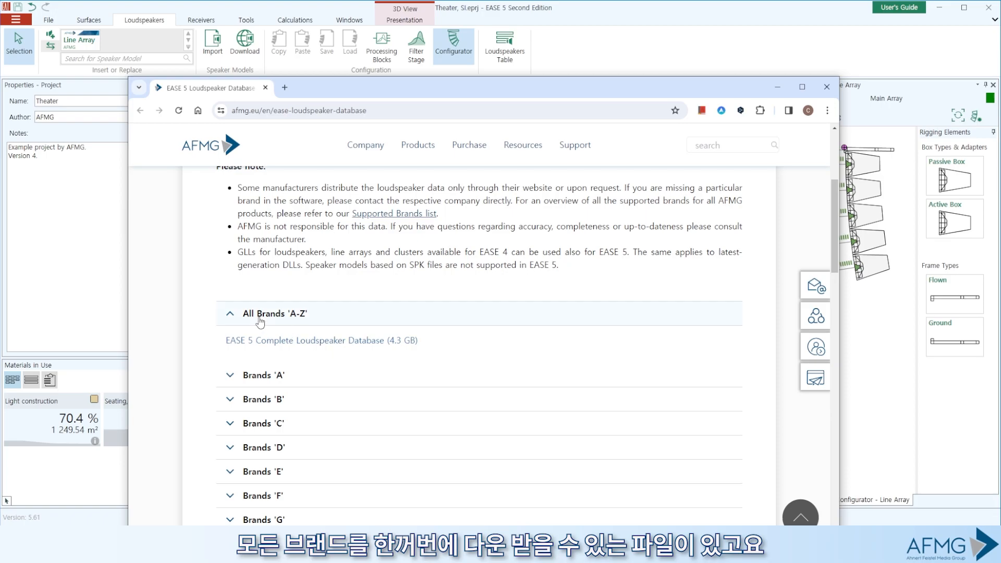
left_click(231, 313)
Step: Browse the alphabetical brand sections of the loudspeaker database, viewing the manufacturers under Brands 'F'
scroll(302, 365, "down", 2)
left_click(248, 312)
left_click(229, 411)
scroll(414, 289, "down", 2)
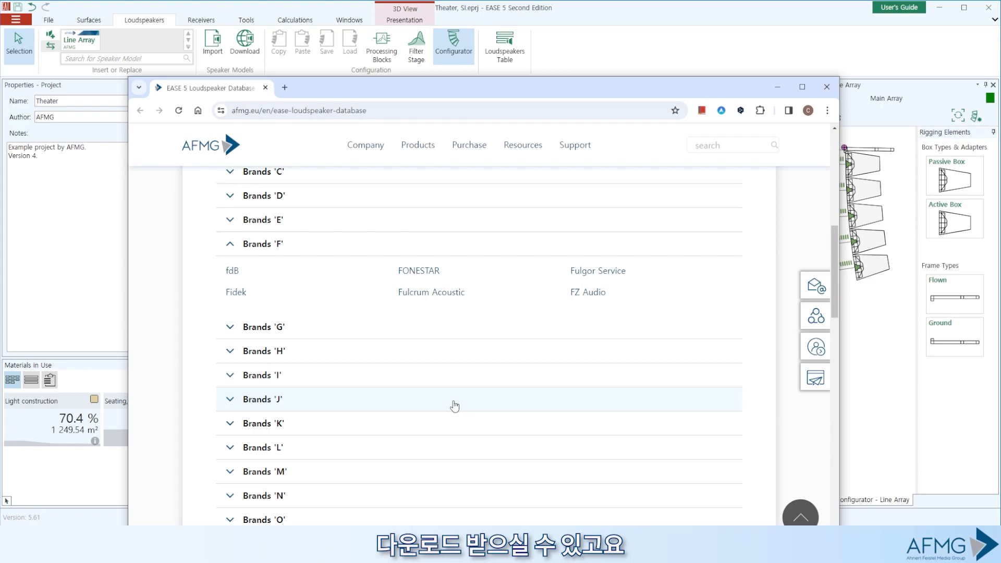
left_click(229, 245)
scroll(359, 364, "up", 2)
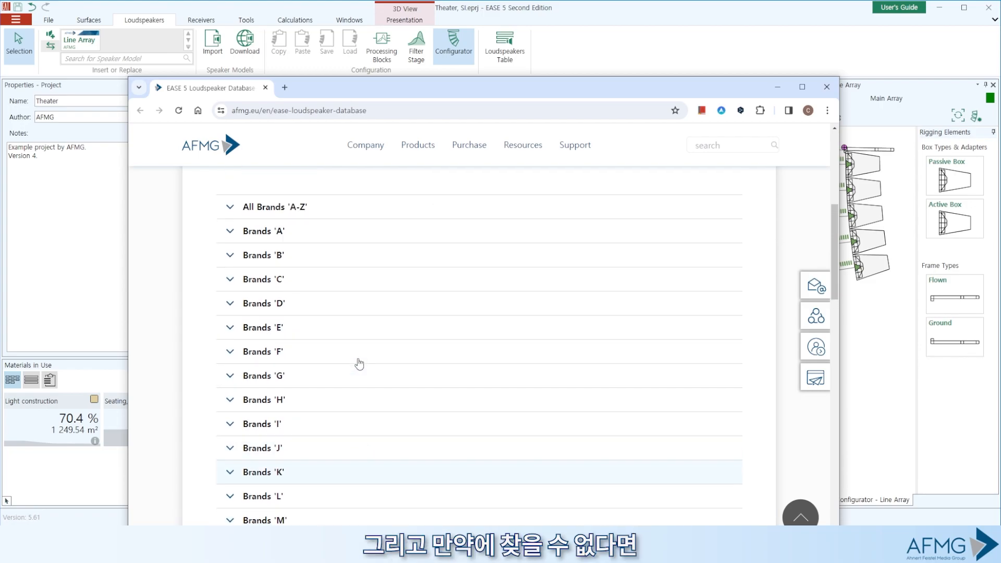
scroll(359, 364, "up", 2)
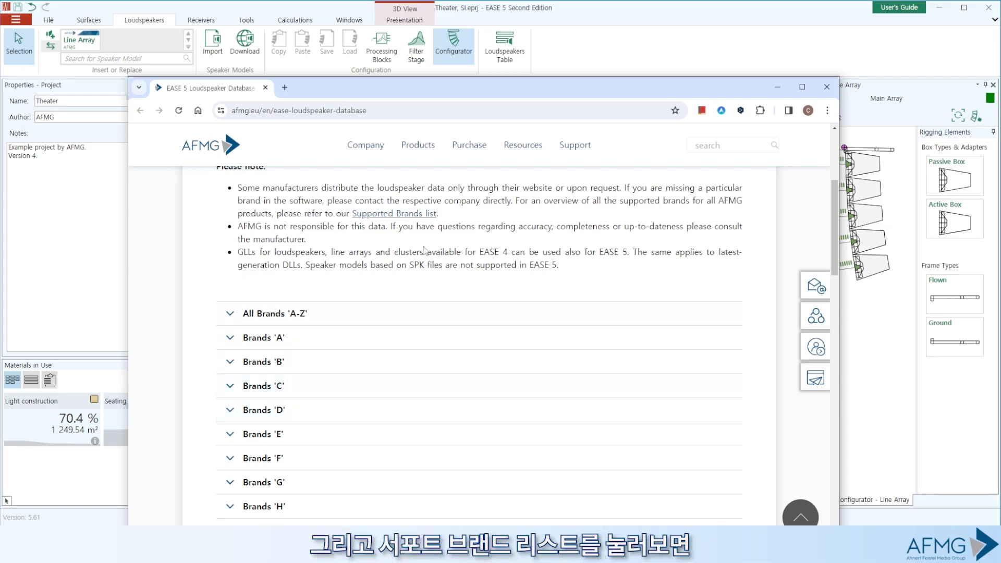
Step: Open the Supported Brands list and examine which brands provide data for EASE, EASE Evac, EASE Address and EASE Focus
left_click(419, 214)
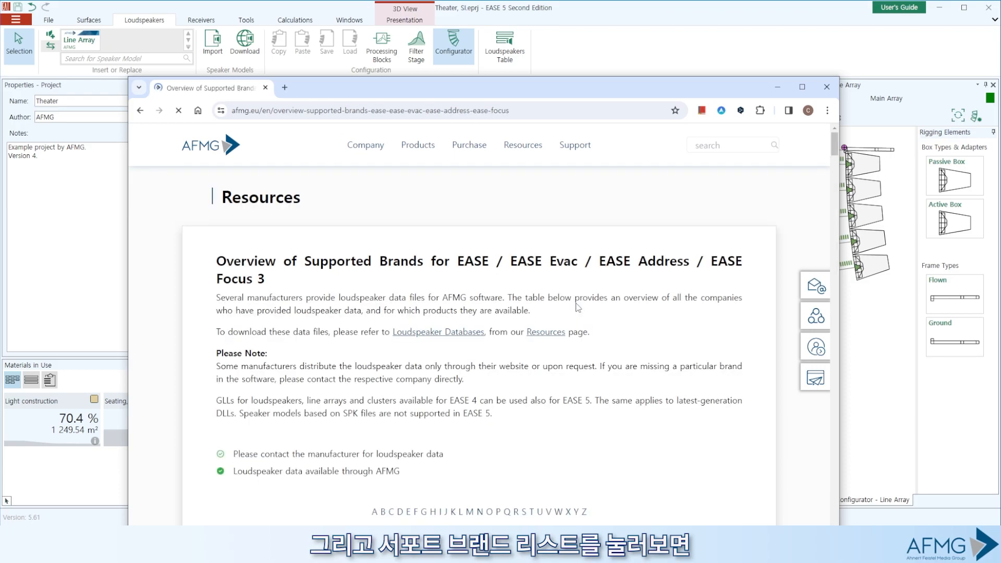
scroll(585, 347, "down", 2)
scroll(586, 348, "up", 2)
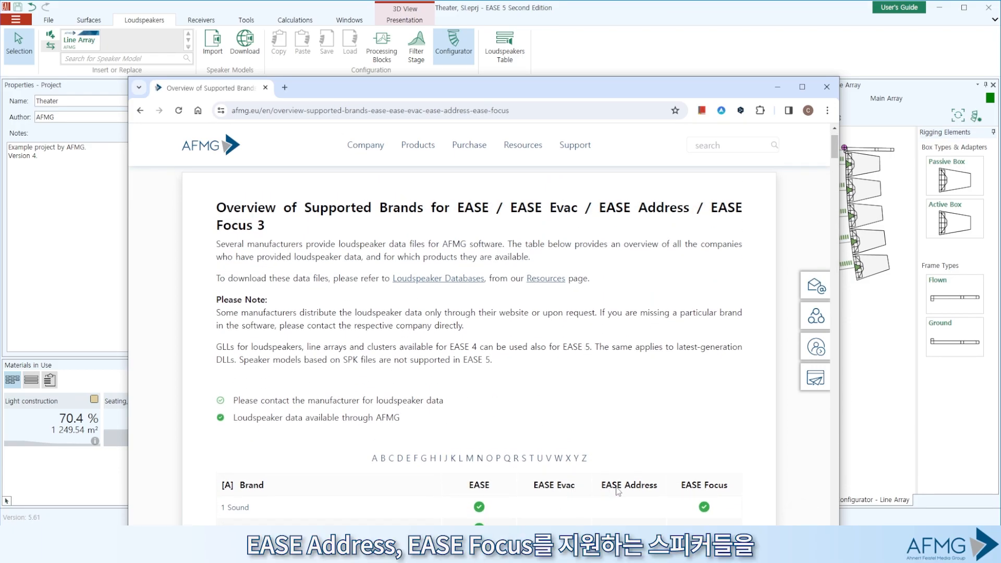
scroll(623, 490, "down", 2)
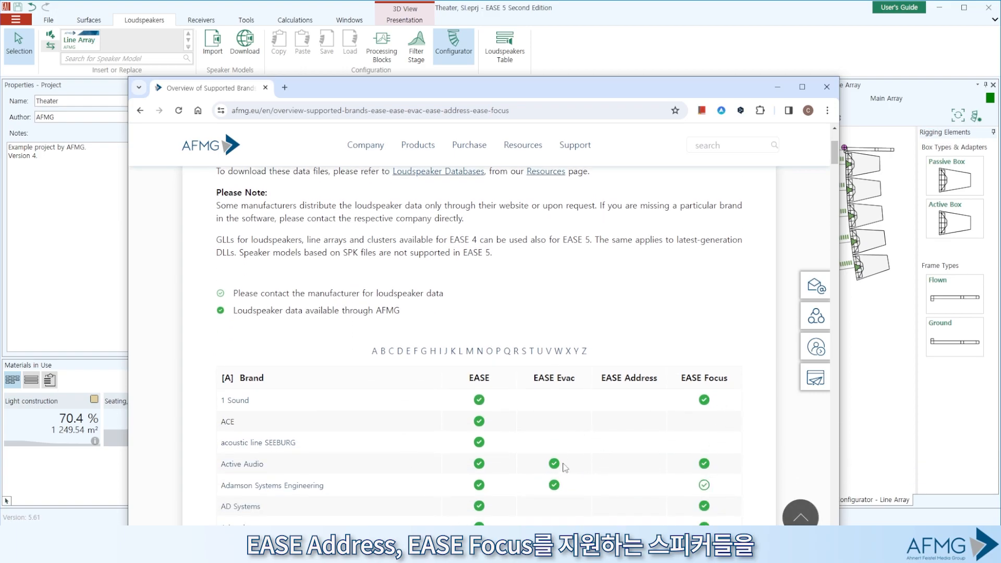
scroll(564, 467, "down", 14)
scroll(564, 467, "down", 20)
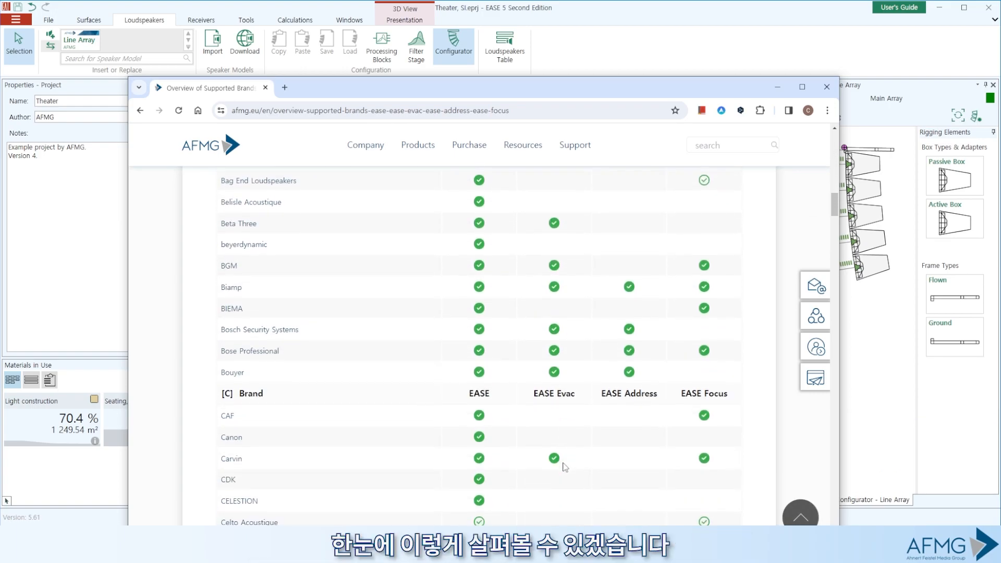
scroll(564, 467, "down", 9)
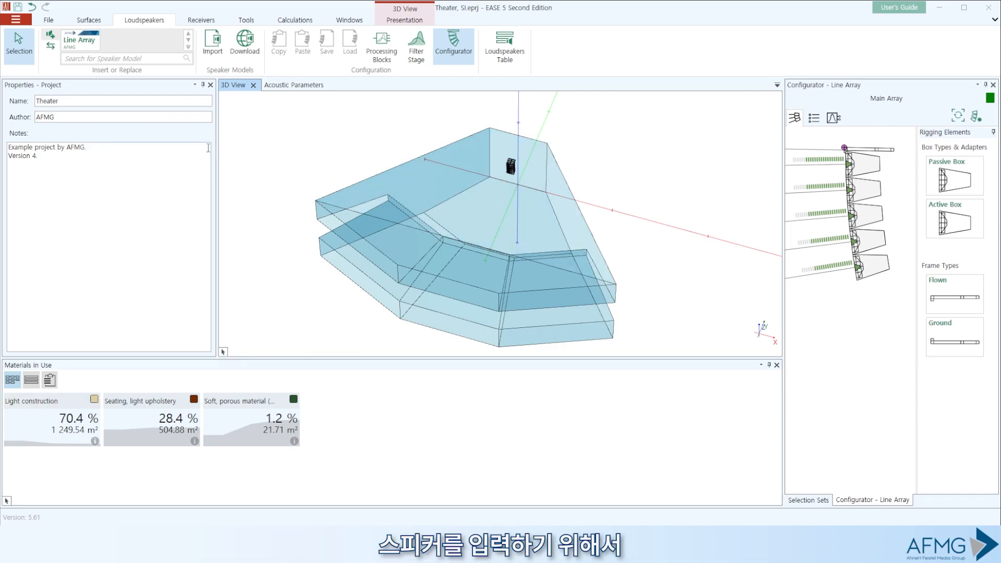
Step: Insert an AFMG Passive Two-Way loudspeaker in the 3D view at about X -7.76, Y -0.97, Z 0.00 m
left_click(81, 62)
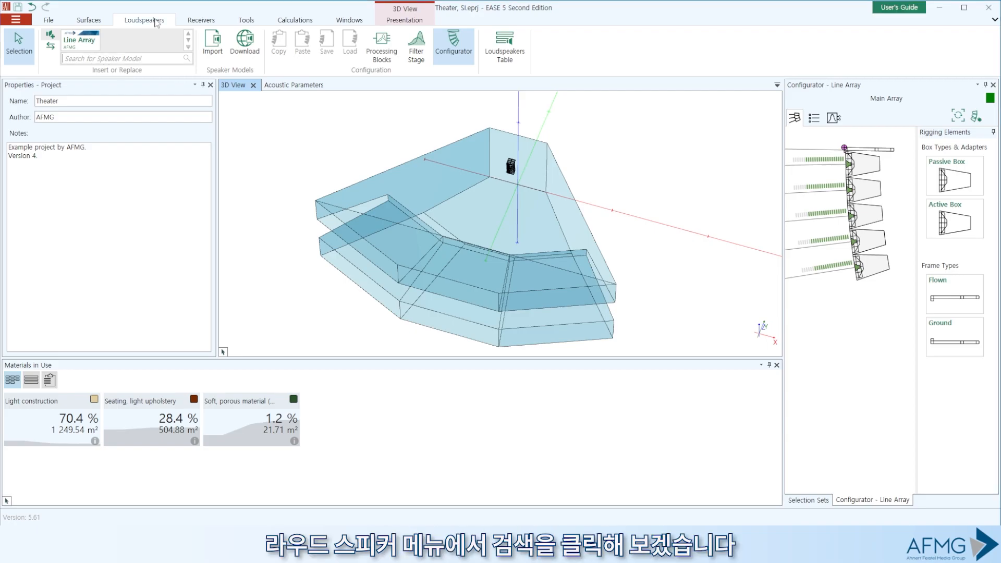
left_click(113, 58)
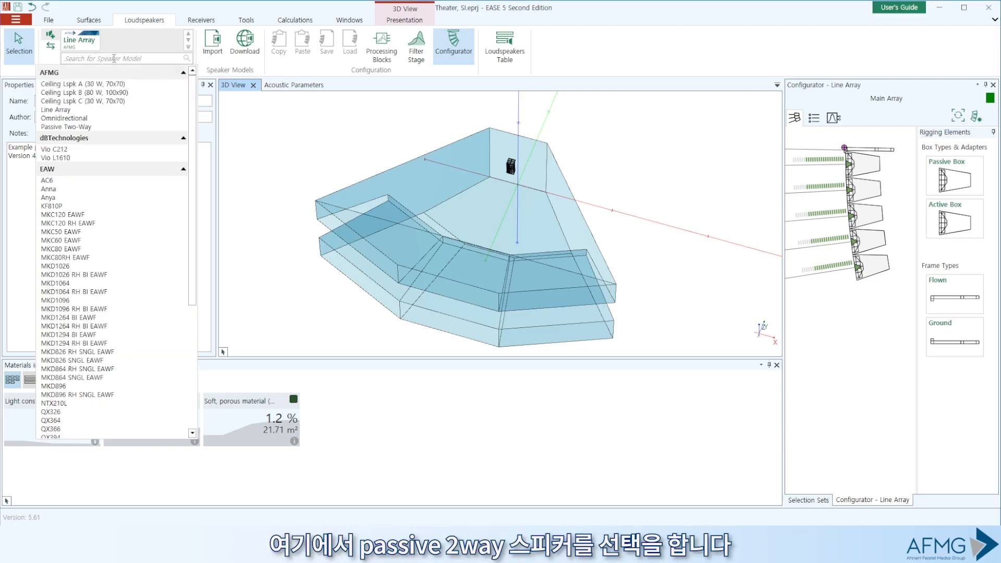
left_click(84, 128)
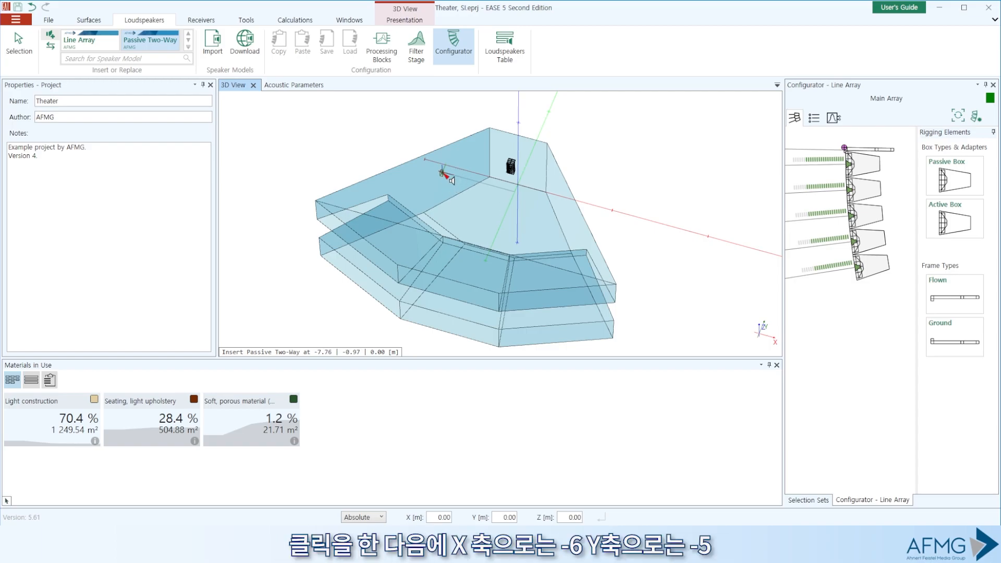
left_click(442, 174)
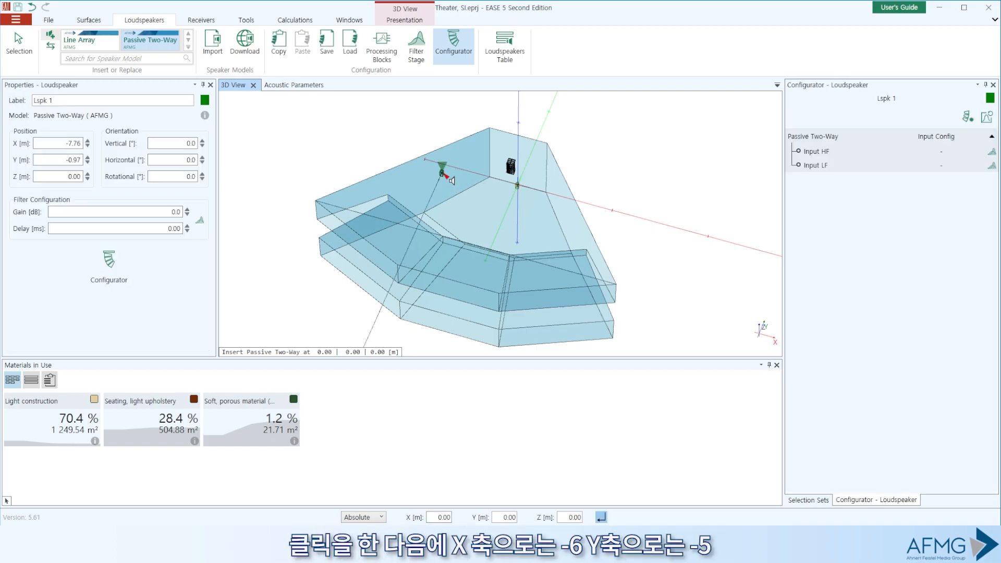
Step: Set the new loudspeaker's position to X -6, Y -5 and Z 7 m and deselect it
left_click(54, 144)
left_click_drag(54, 144, 91, 148)
type("-6")
key("Tab")
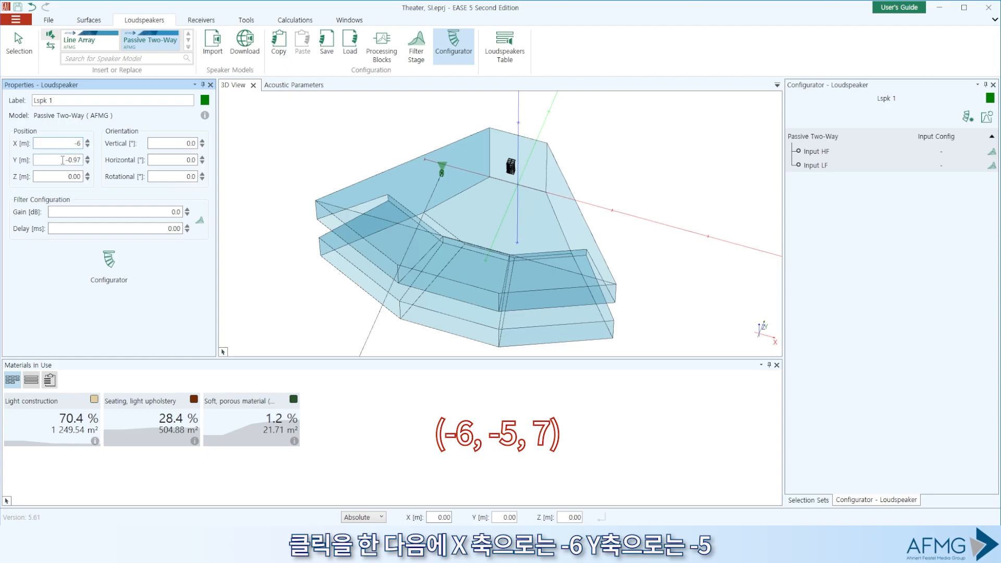
type("-5")
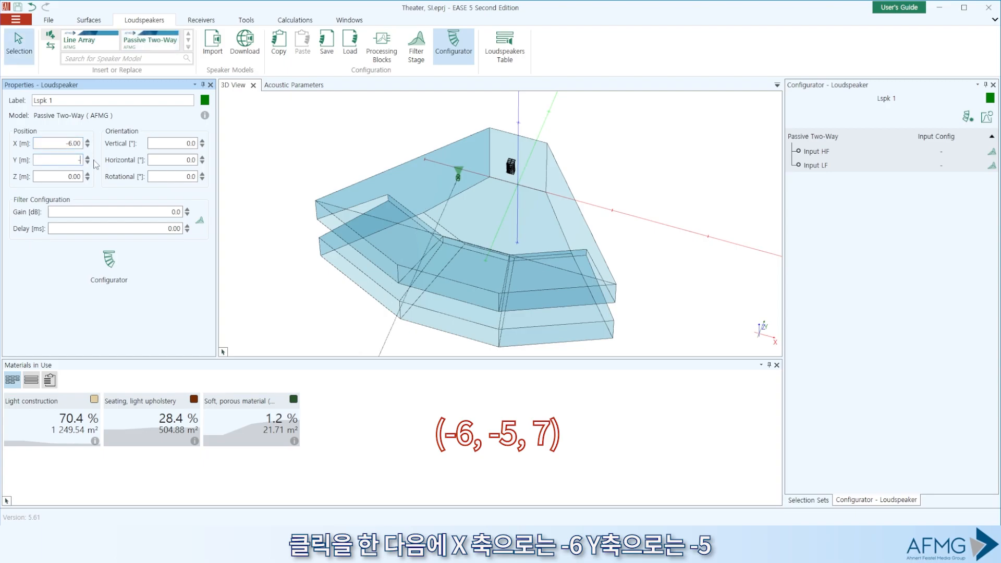
key("Tab")
type("7")
key("Return")
left_click(297, 279)
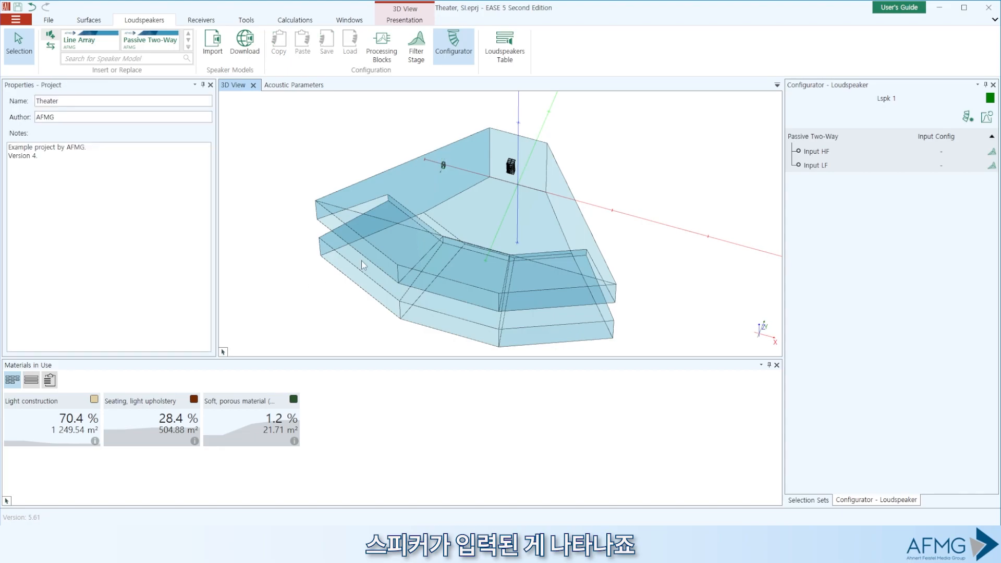
Step: Set the horizontal orientation of the Passive Two-Way loudspeaker at X -6 m to 12°, turning it inward
left_click(445, 166)
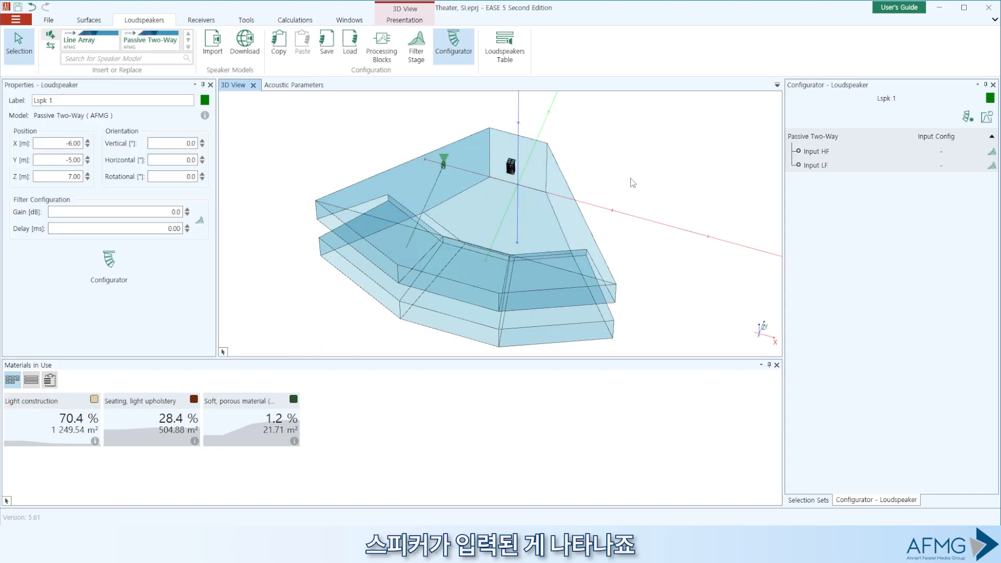
middle_click_drag(664, 177, 435, 184)
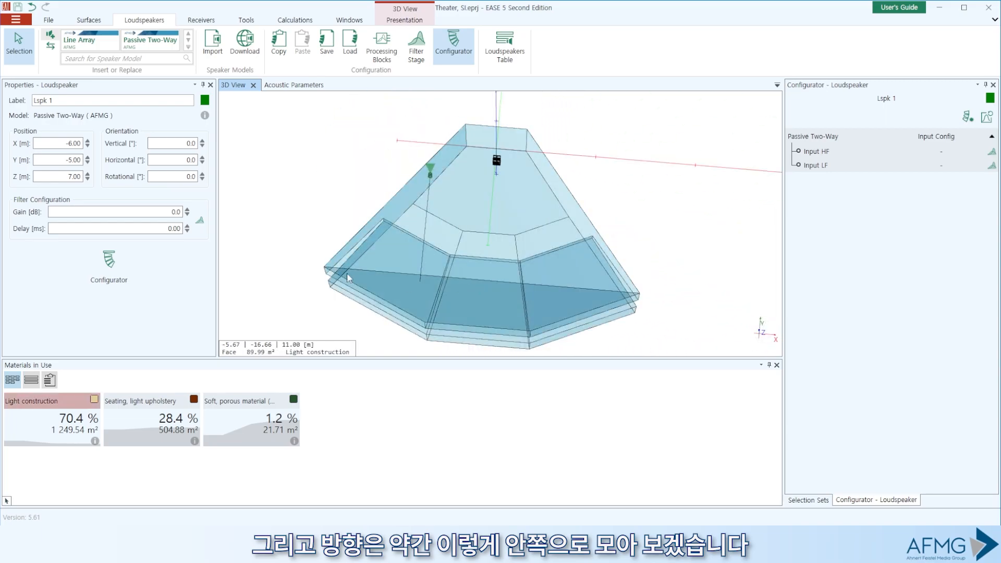
left_click(189, 162)
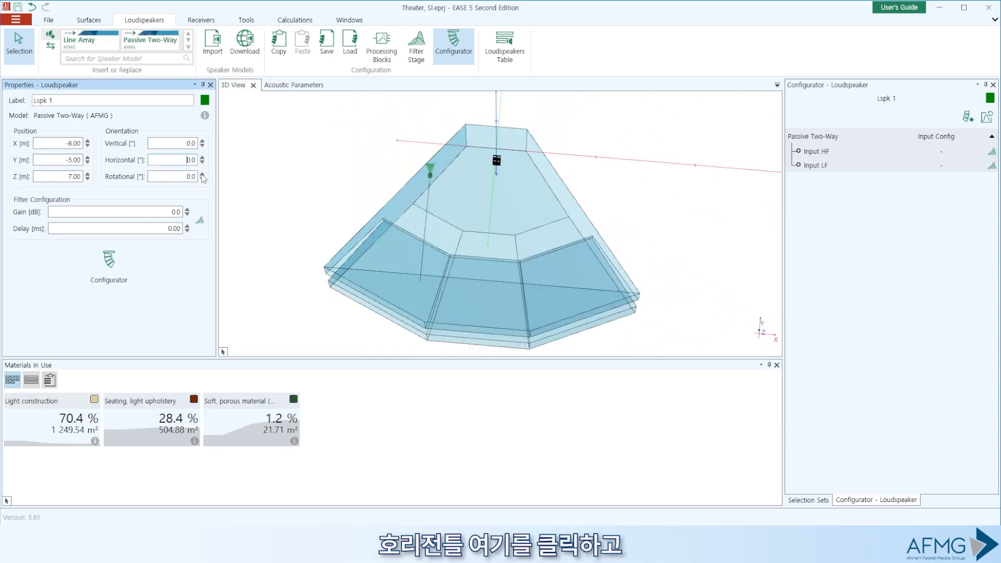
scroll(183, 160, "up", 4)
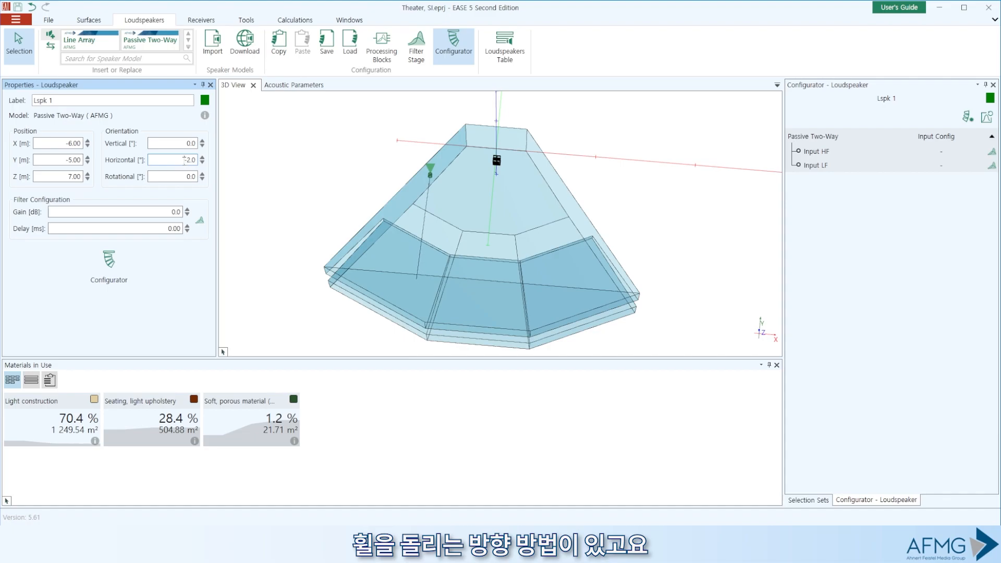
scroll(183, 160, "up", 1)
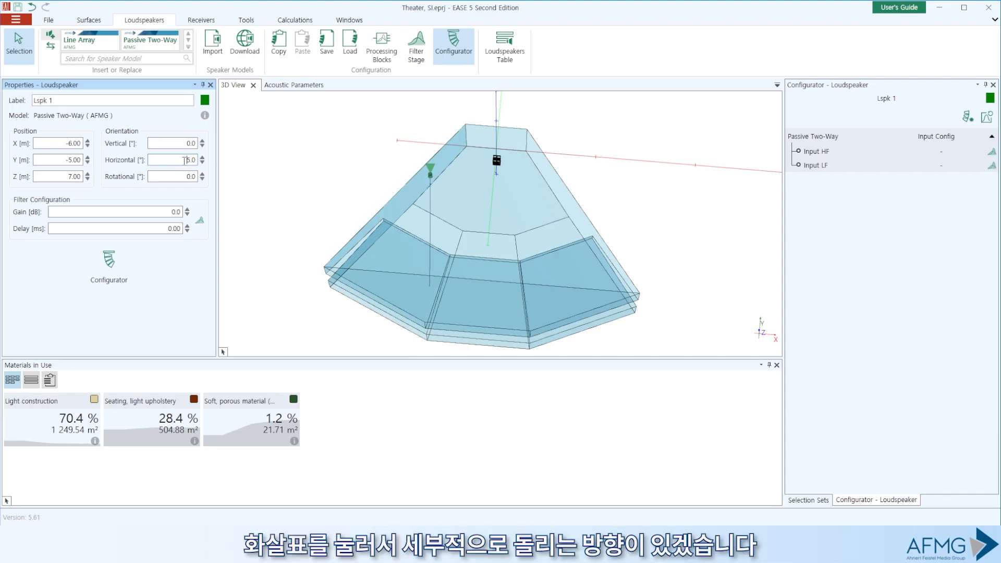
left_click(202, 157)
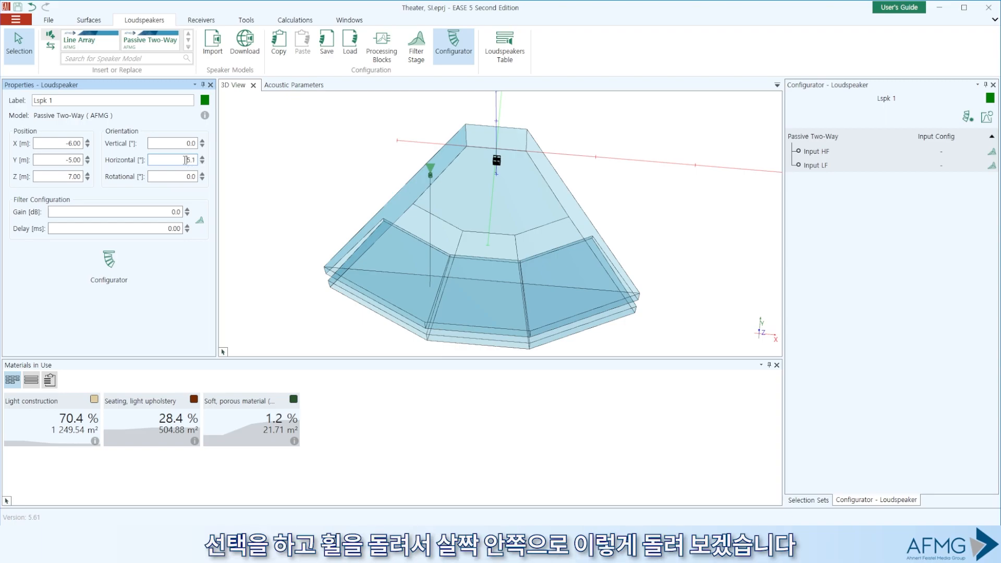
scroll(182, 160, "up", 7)
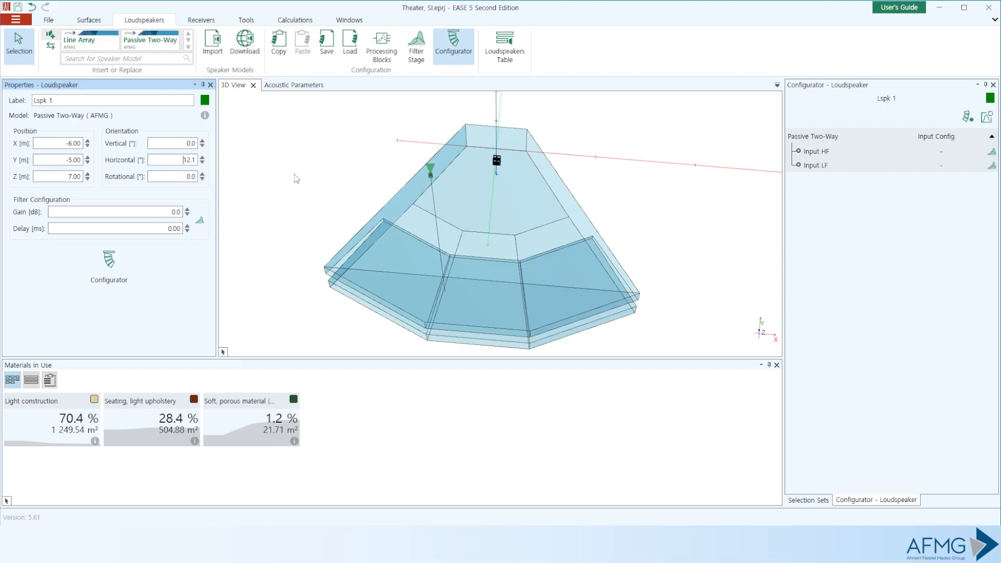
scroll(182, 159, "down", 1)
scroll(182, 160, "up", 1)
left_click(258, 168)
Step: Mirror the Passive Two-Way loudspeaker in the X direction to place a symmetrical copy on the opposite side
left_click(430, 176)
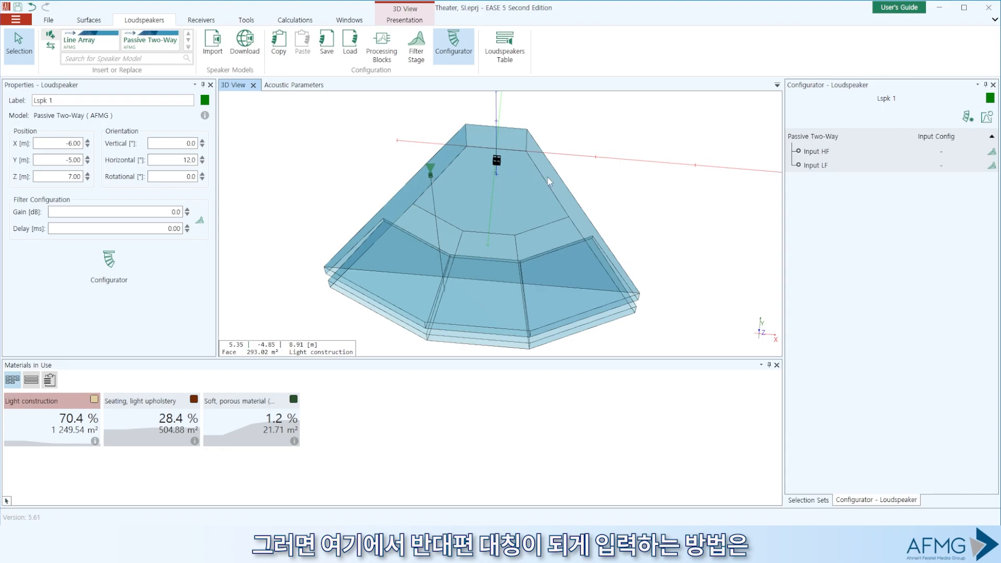
left_click(246, 21)
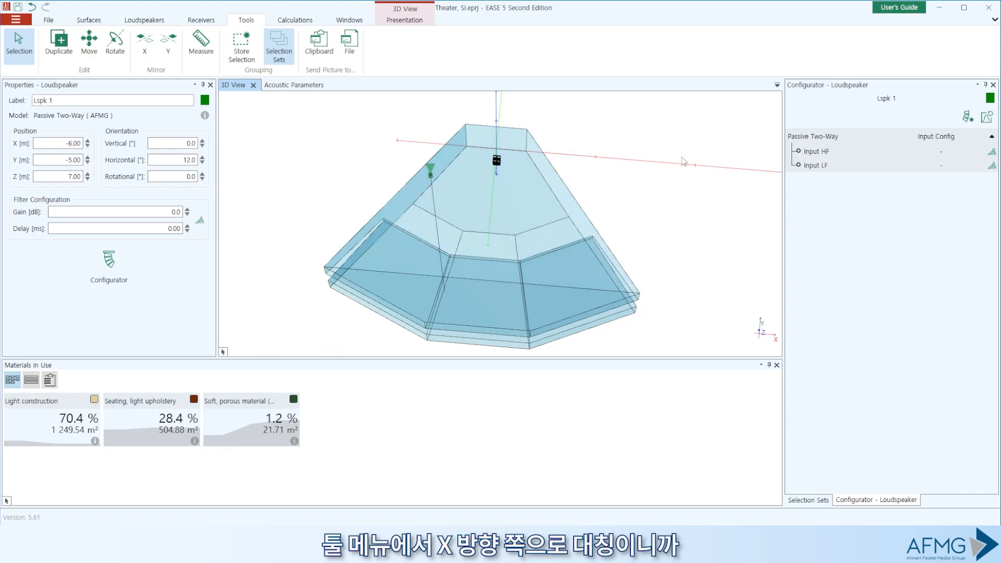
left_click(144, 44)
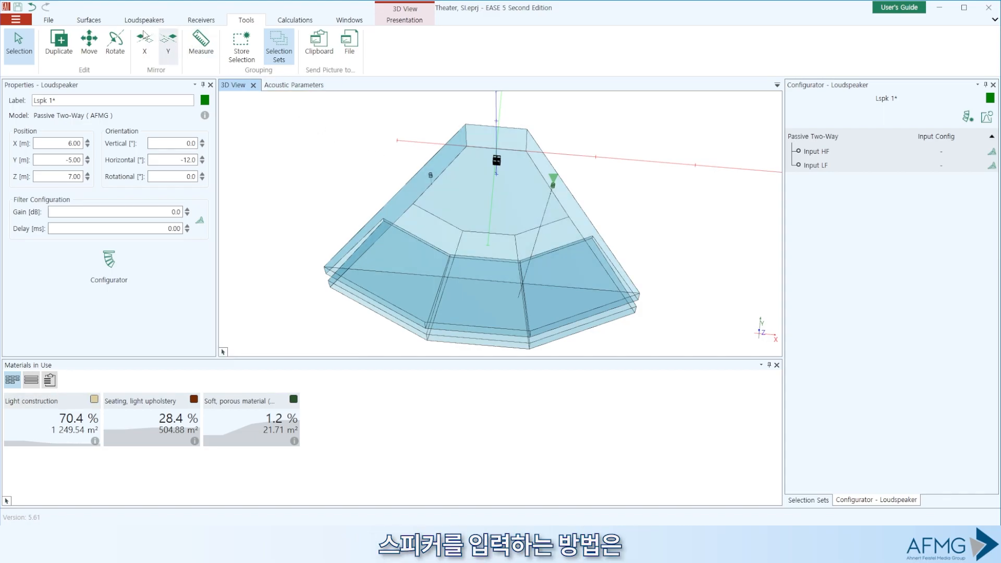
left_click(144, 20)
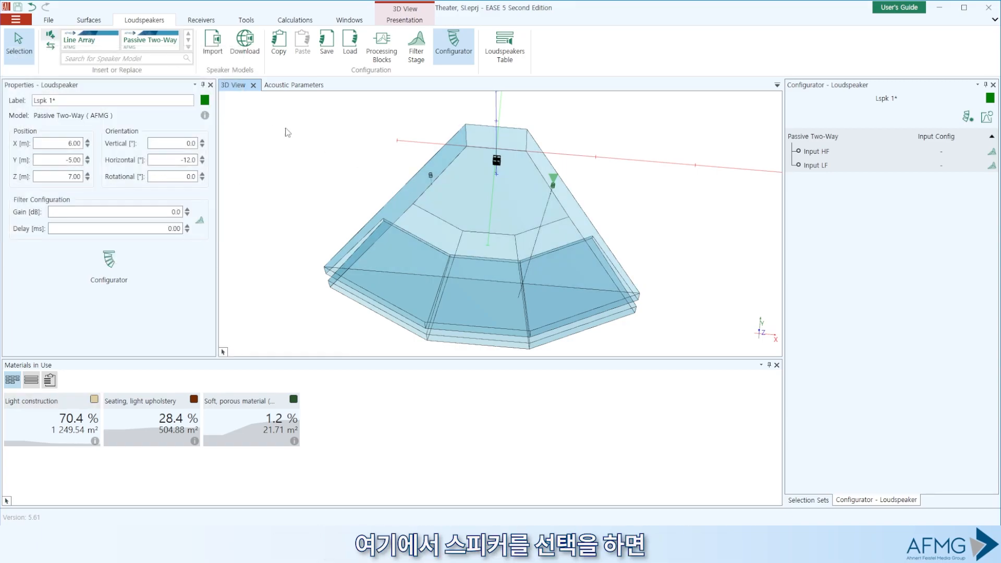
left_click(142, 58)
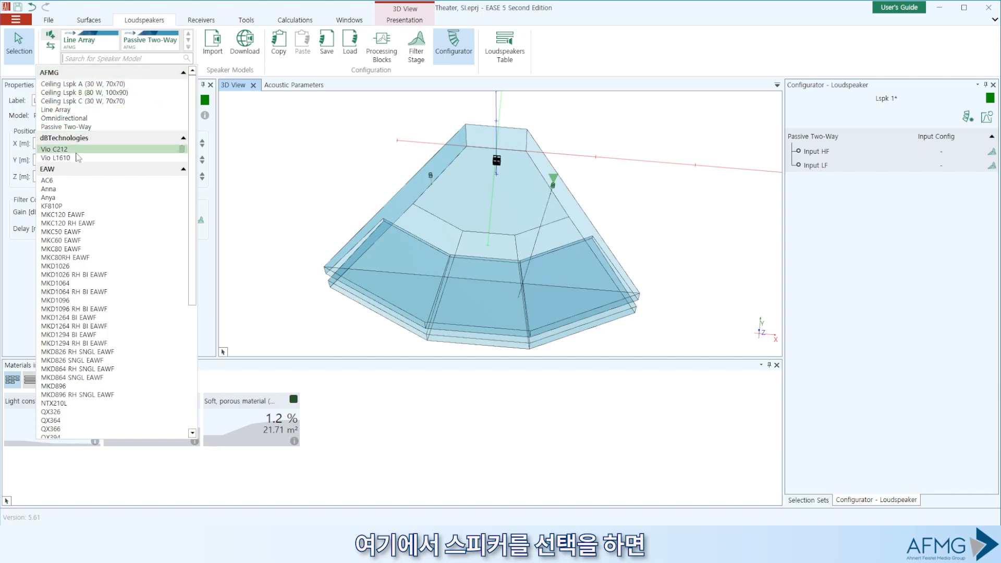
left_click(63, 111)
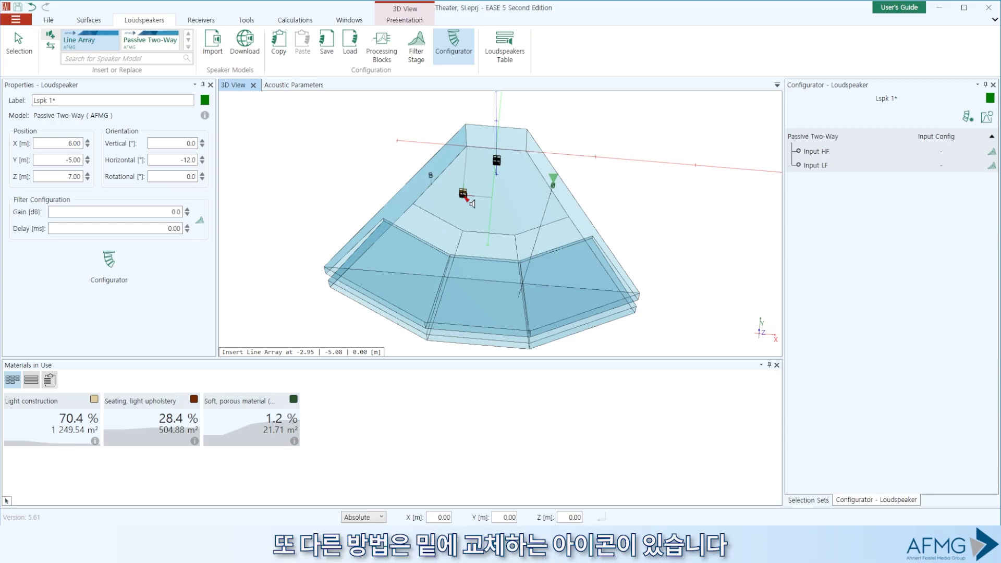
key("Escape")
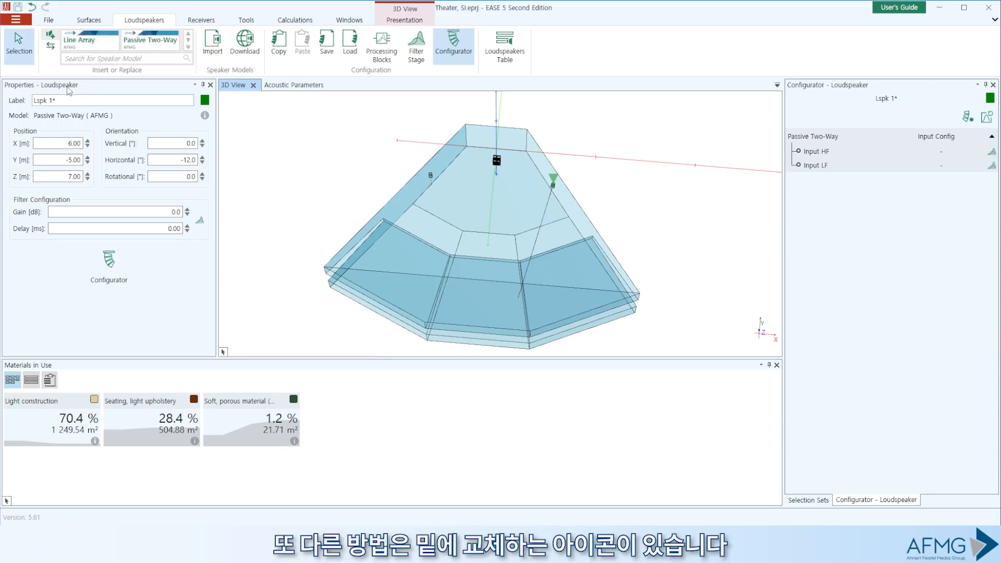
Step: Replace the speaker model of both mirrored Passive Two-Way loudspeakers with the EAW MKD1026
left_click(50, 47)
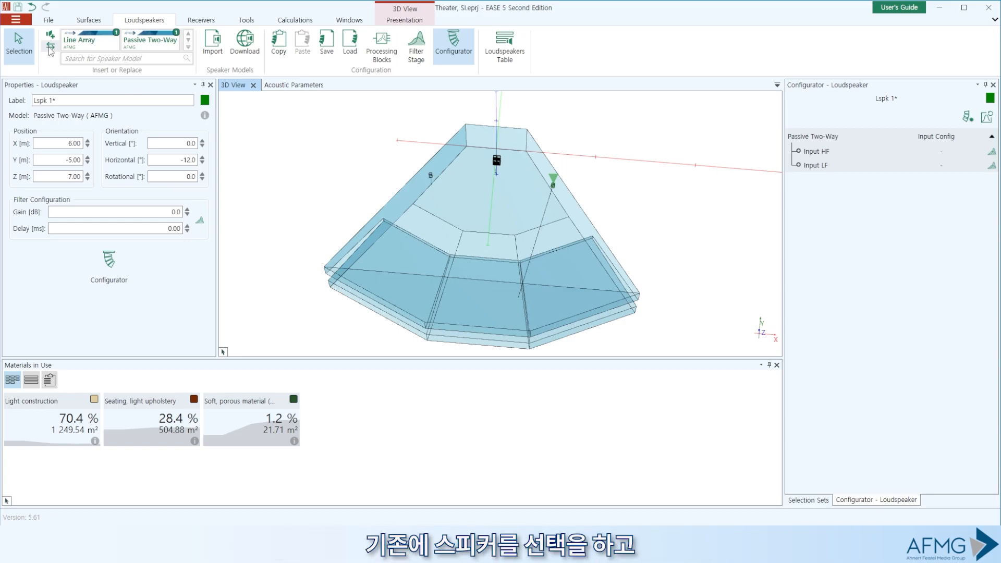
left_click(431, 177)
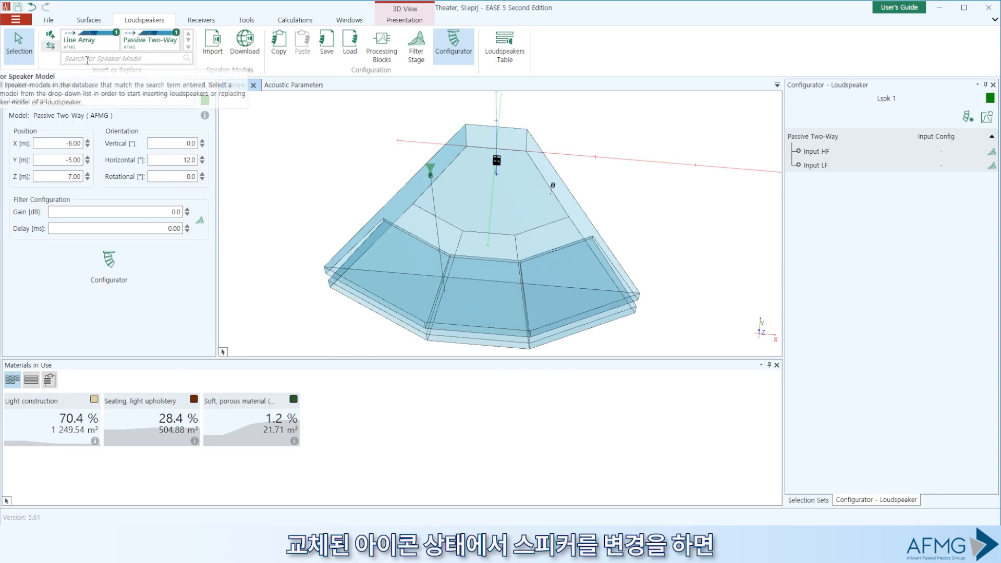
left_click(87, 59)
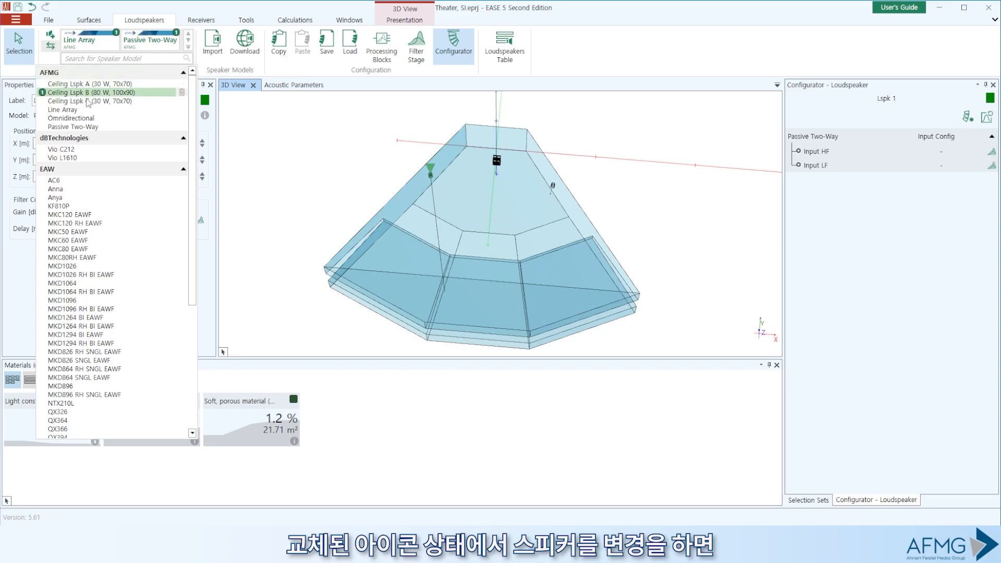
left_click(109, 266)
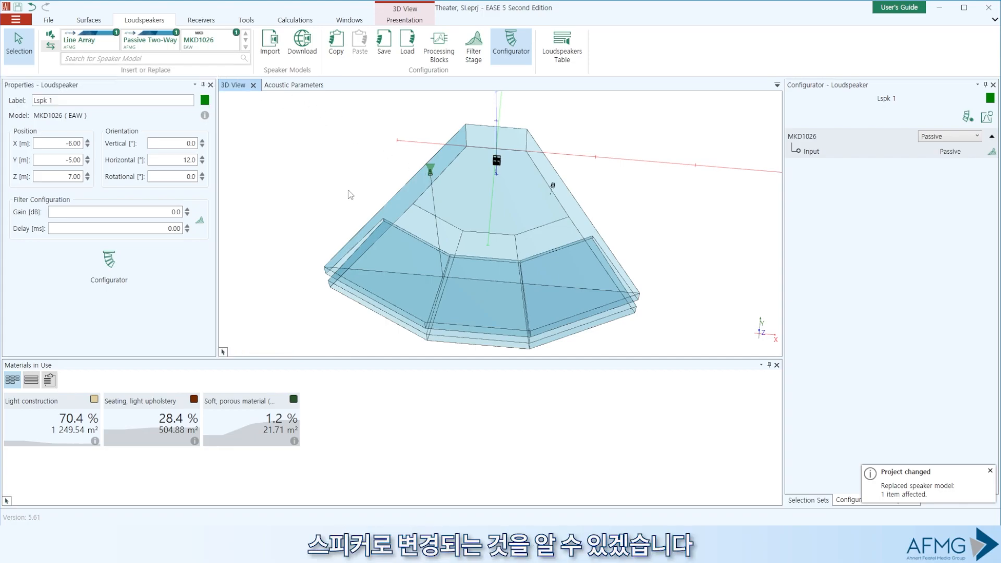
left_click(553, 186)
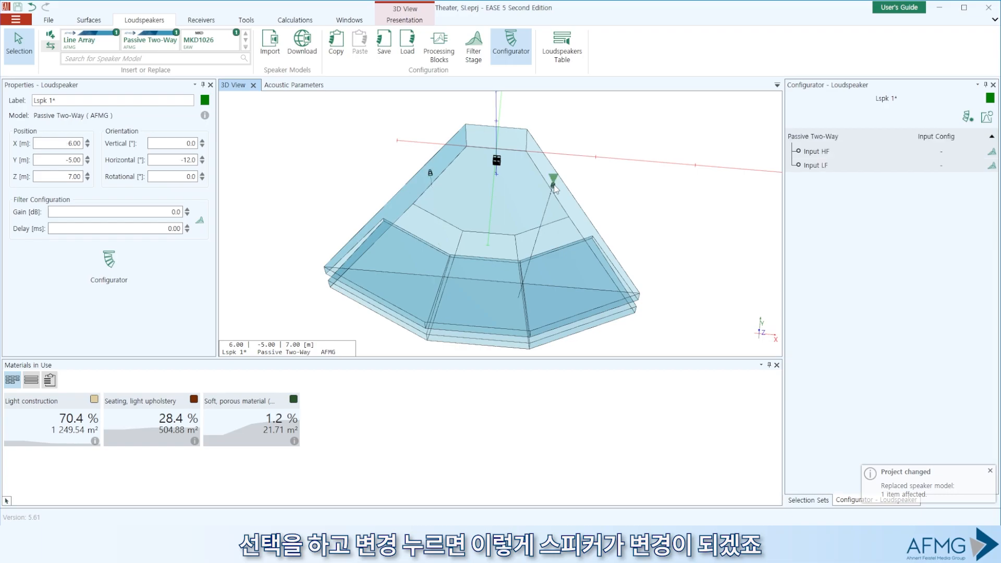
left_click(206, 43)
Step: Open the Configurator for the central Main Array and compare it with the configuration of the point-source MKD1026 loudspeaker
middle_click_drag(683, 262, 622, 162)
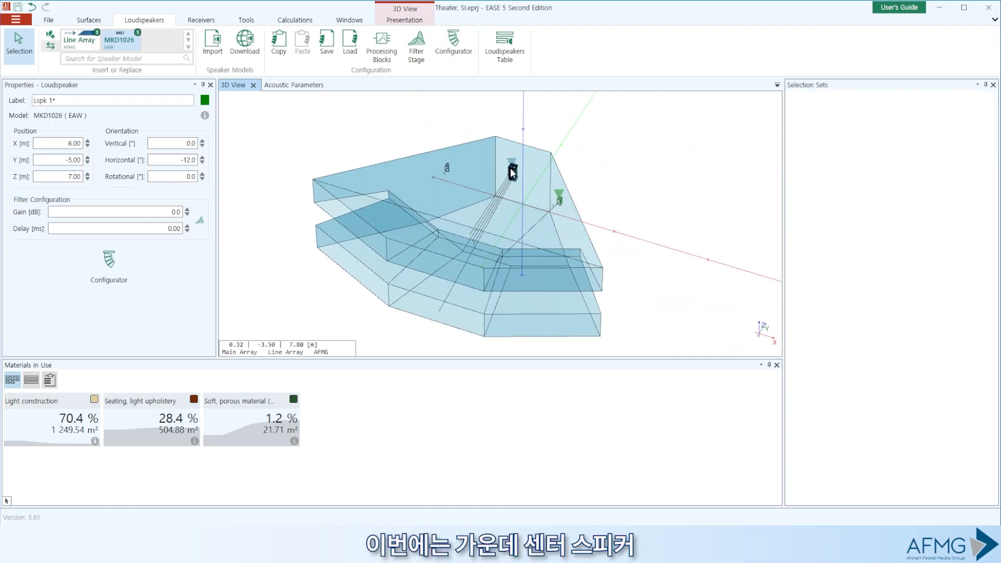
left_click(512, 172)
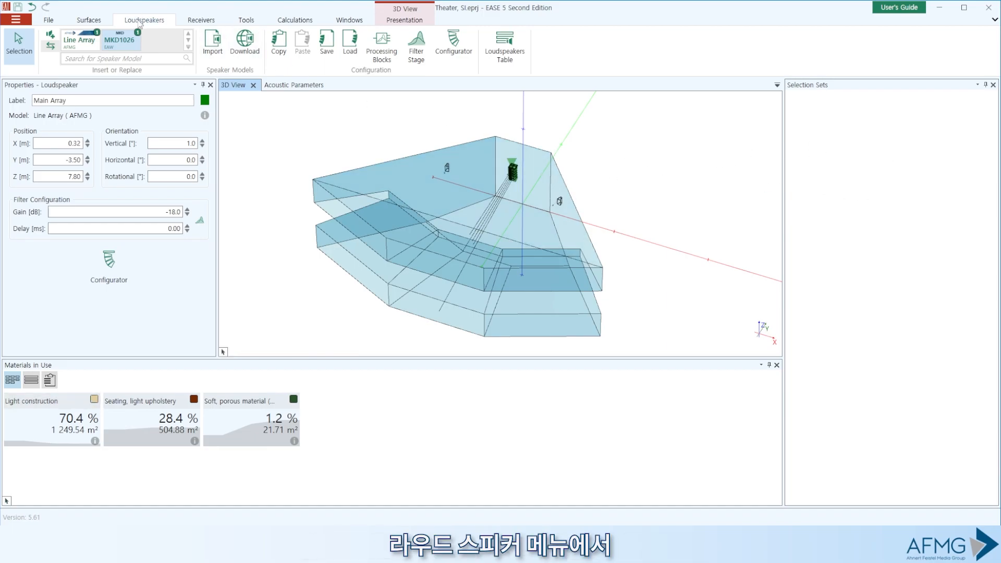
left_click(453, 42)
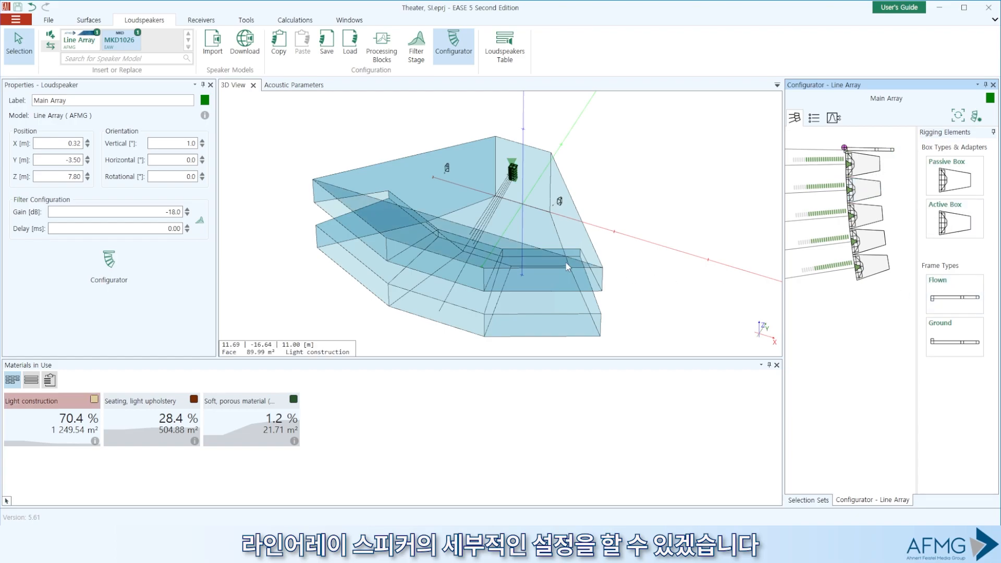
left_click(559, 201)
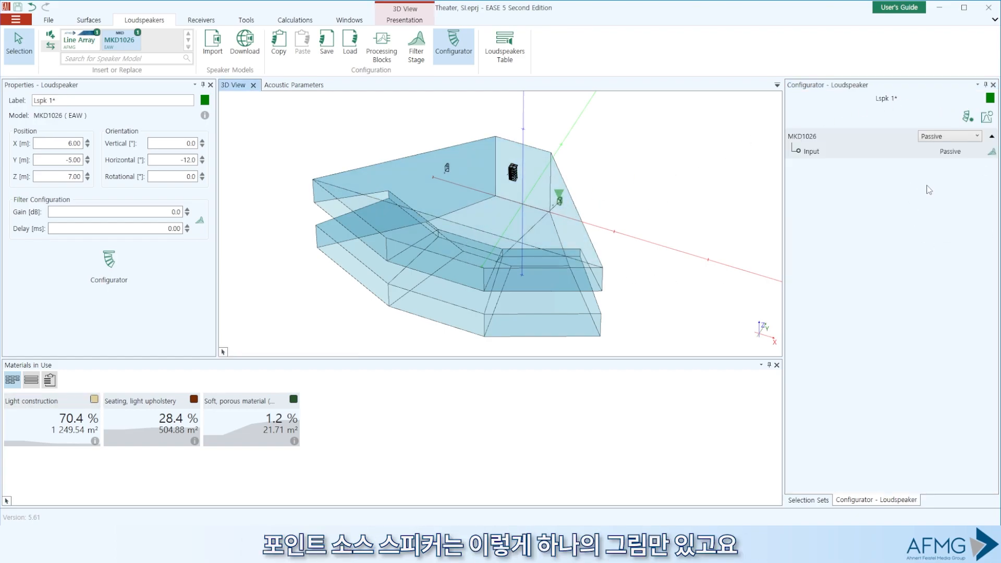
Step: Replace the Main Array's speaker model with the dBTechnologies Vio L1610
left_click(514, 172)
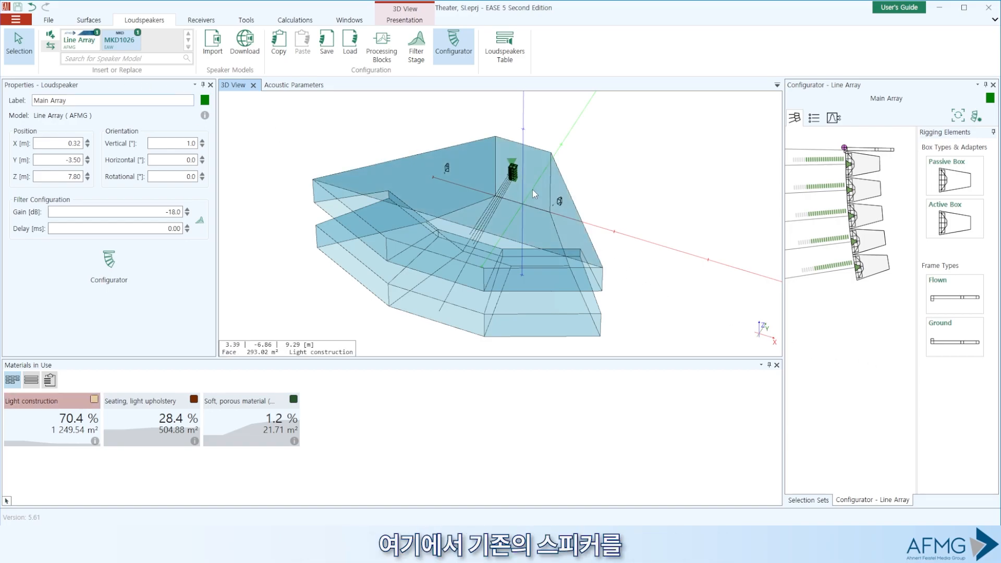
middle_click_drag(631, 187, 622, 143)
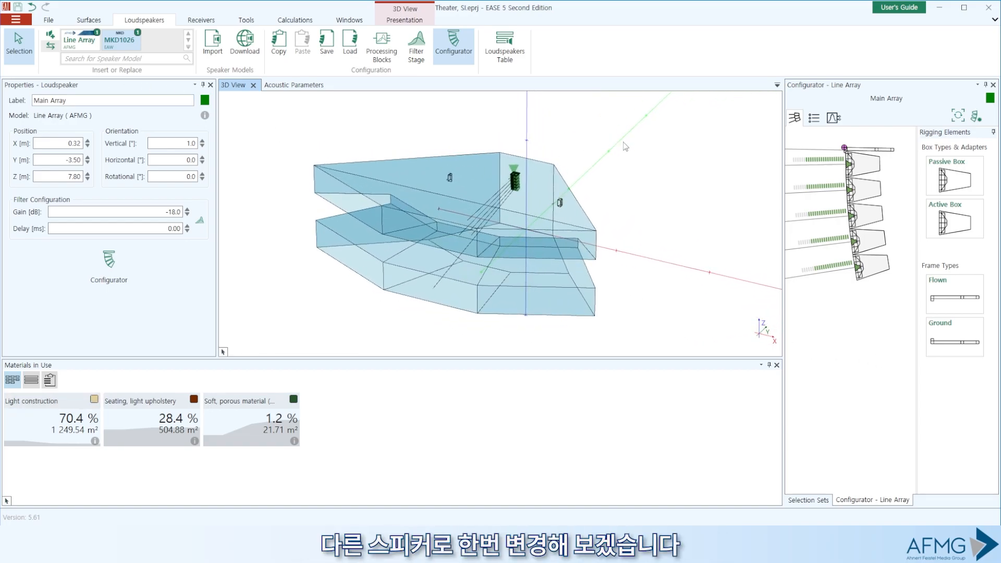
middle_click_drag(301, 251, 296, 278)
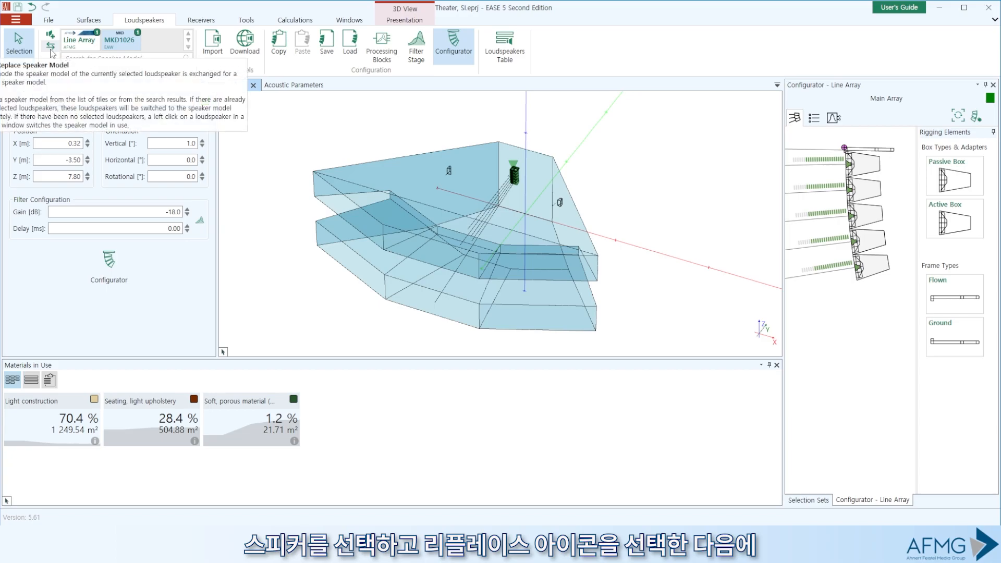
left_click(157, 59)
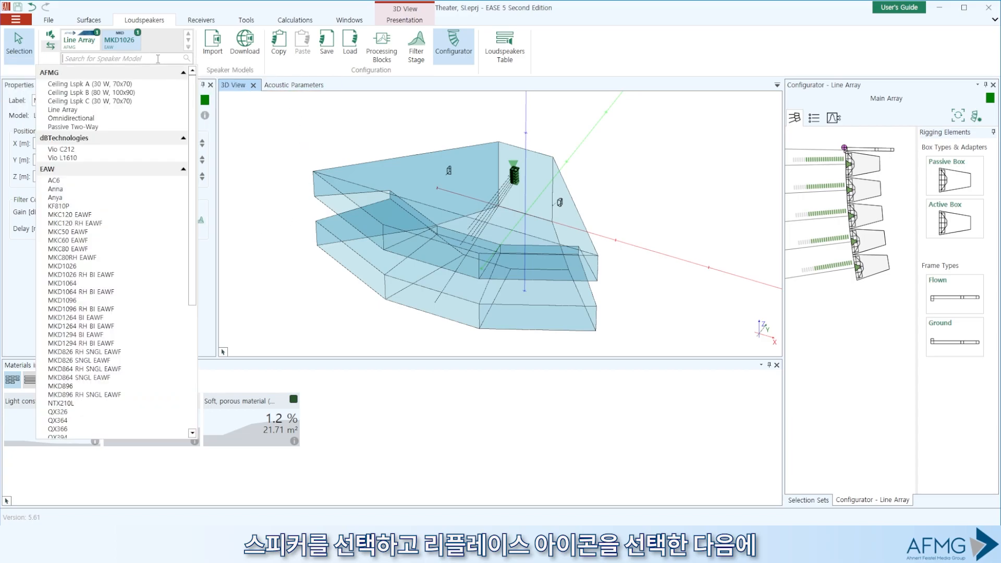
left_click(83, 158)
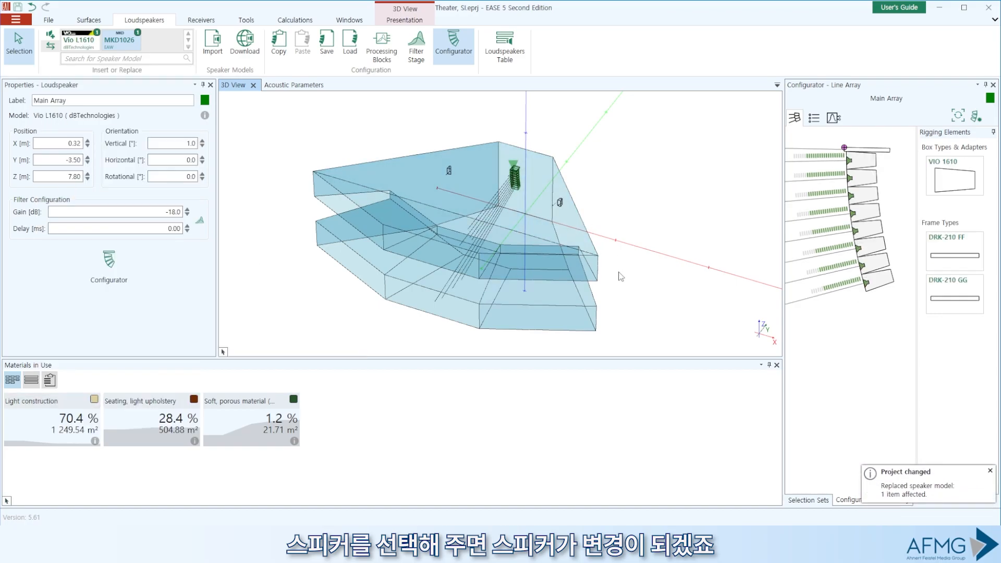
Step: Examine the Main Array's direction arrows up close and set its vertical orientation to 7°
scroll(537, 181, "up", 5)
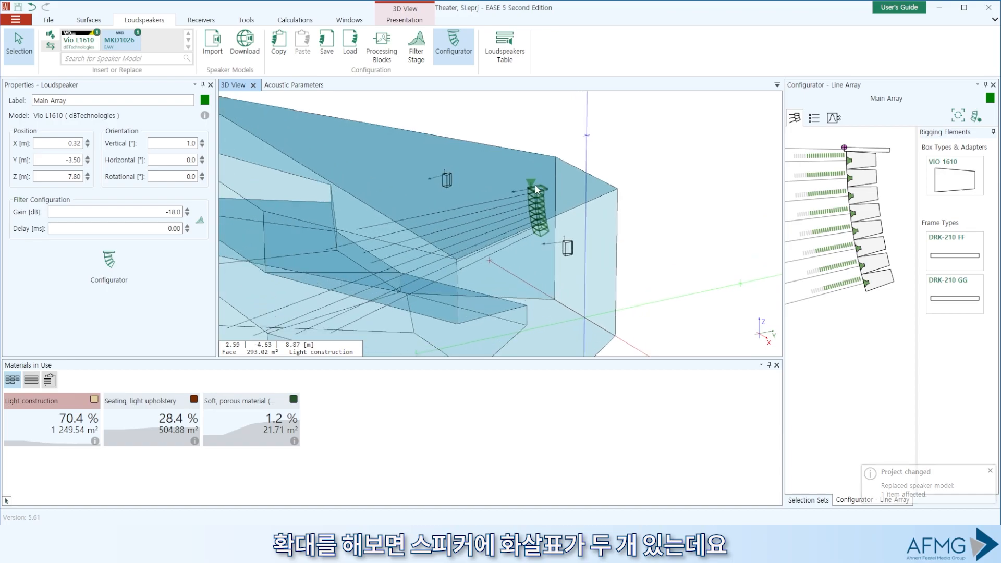
scroll(534, 184, "up", 5)
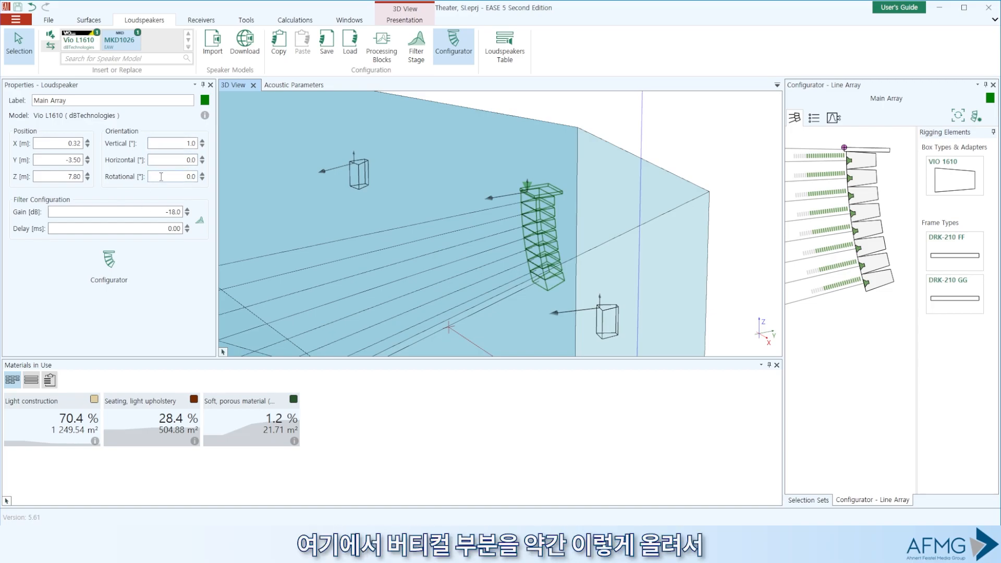
left_click(184, 143)
scroll(184, 144, "up", 3)
scroll(554, 163, "down", 3)
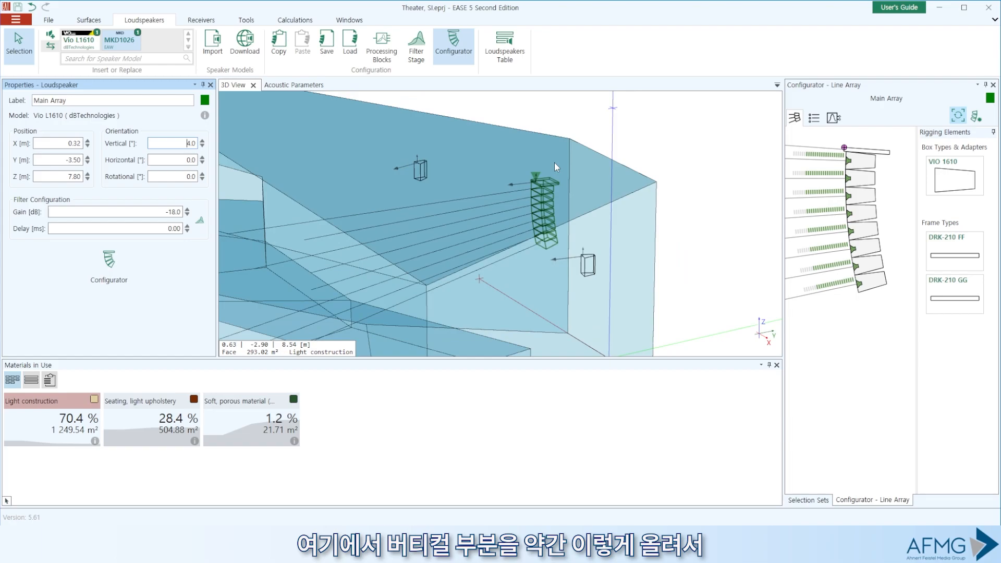
scroll(555, 162, "down", 3)
right_click_drag(554, 161, 605, 212)
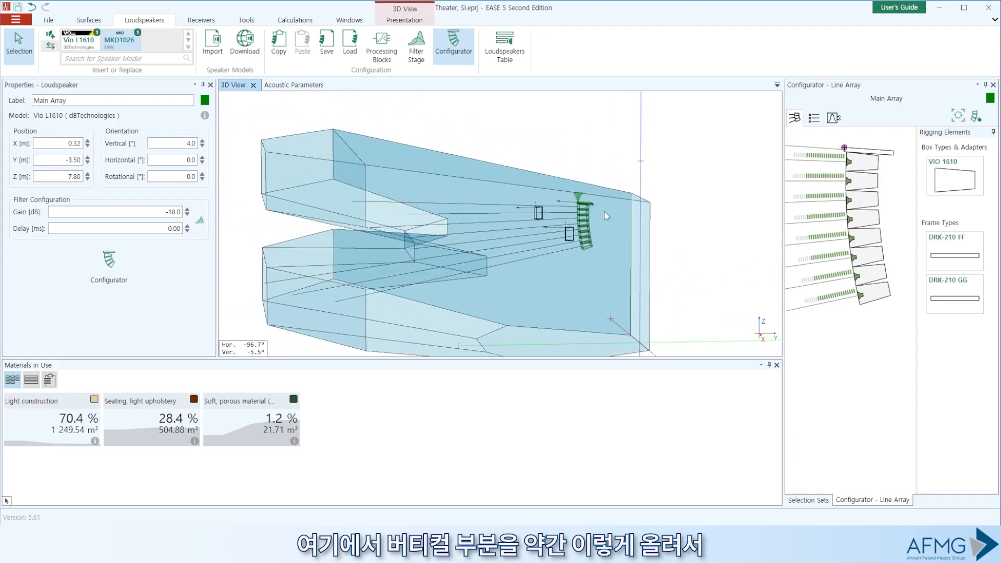
left_click(183, 144)
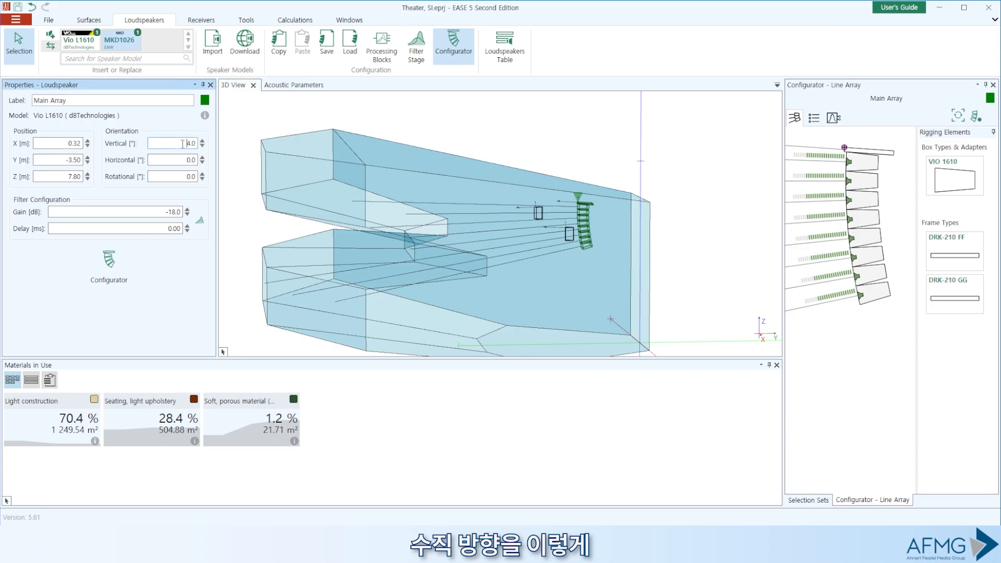
scroll(182, 144, "up", 3)
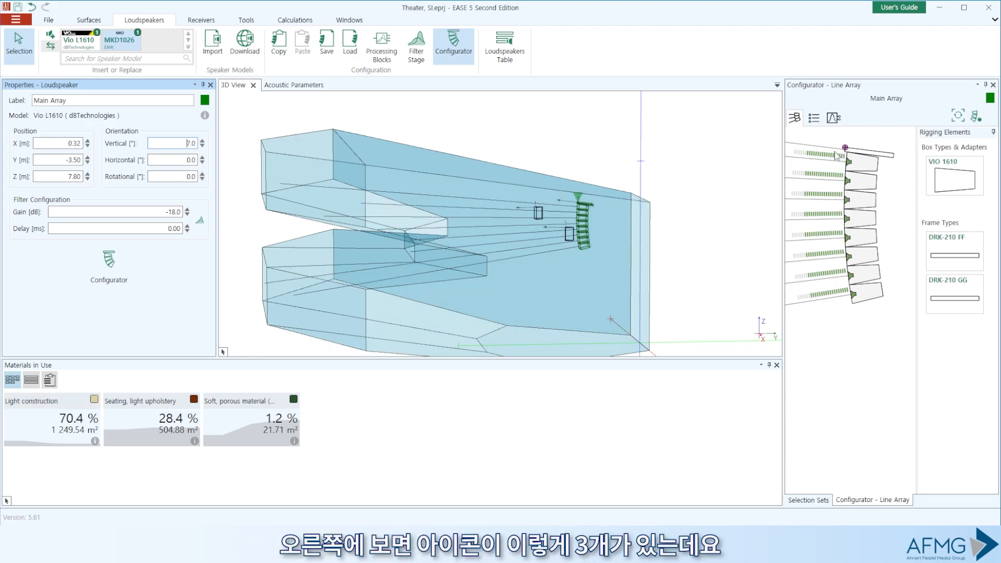
Step: Examine the Main Array's tuning, box label and input configuration views, including the preset options of the first VIO 1610 box
left_click(813, 118)
left_click(832, 119)
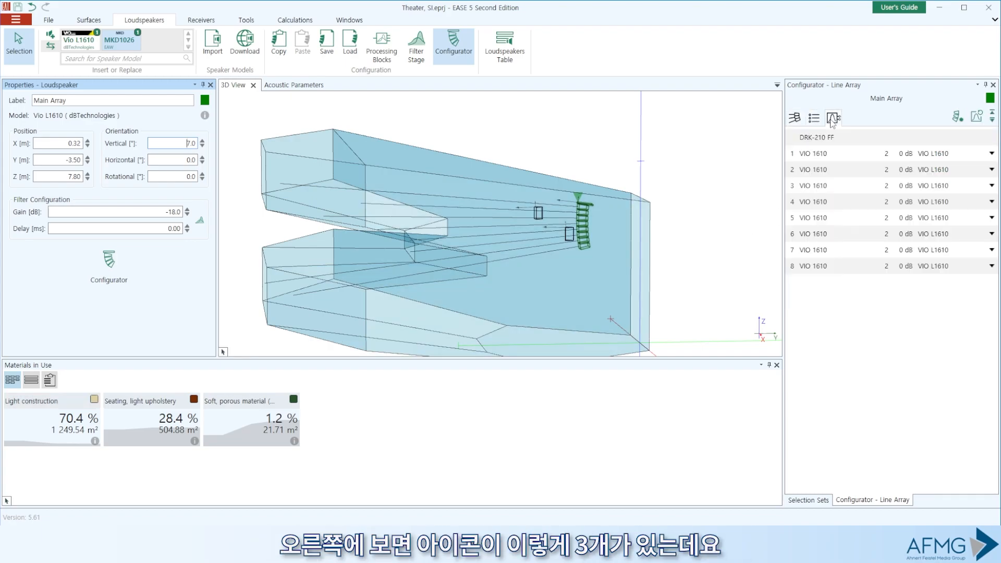
left_click(795, 118)
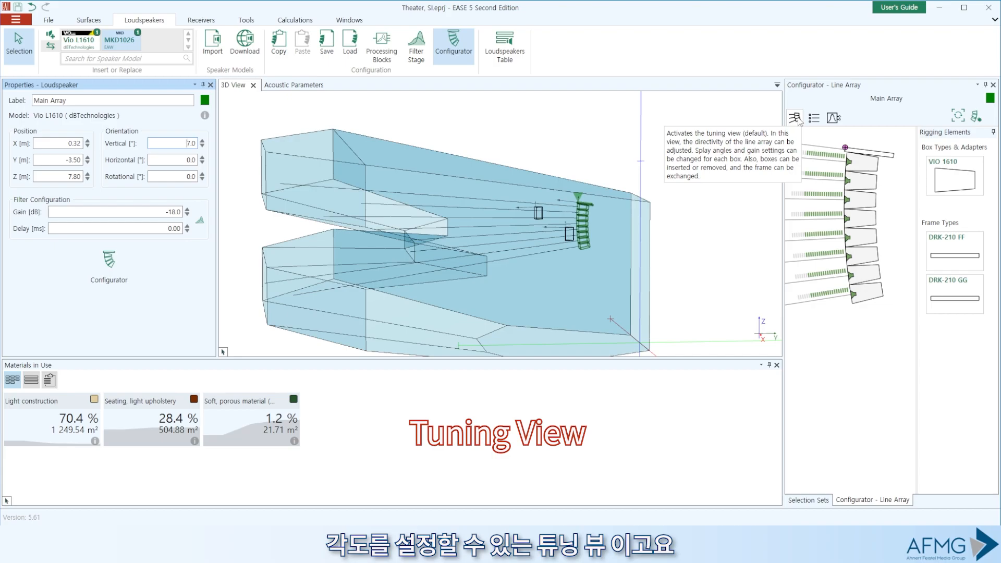
left_click(814, 118)
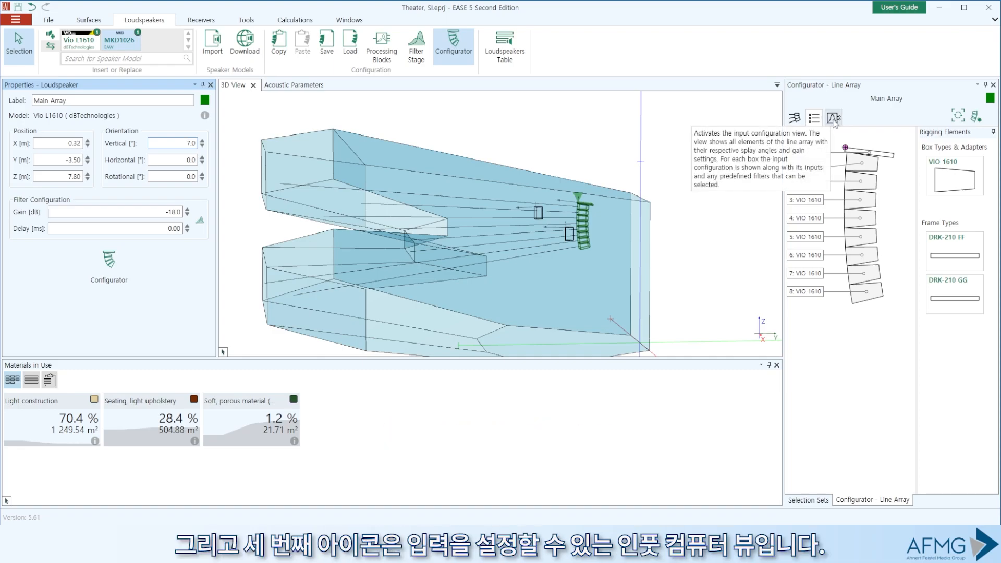
left_click(833, 119)
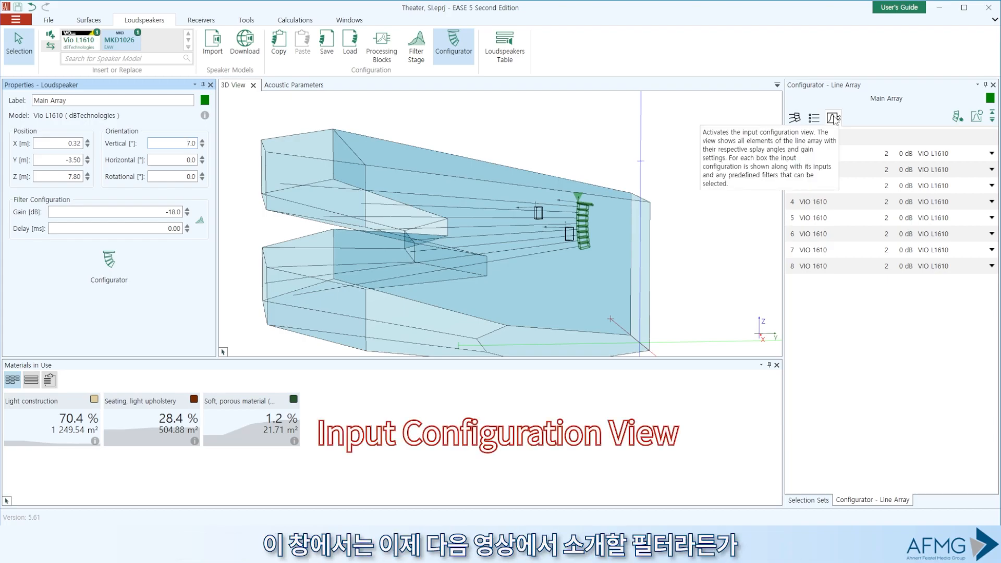
left_click(991, 154)
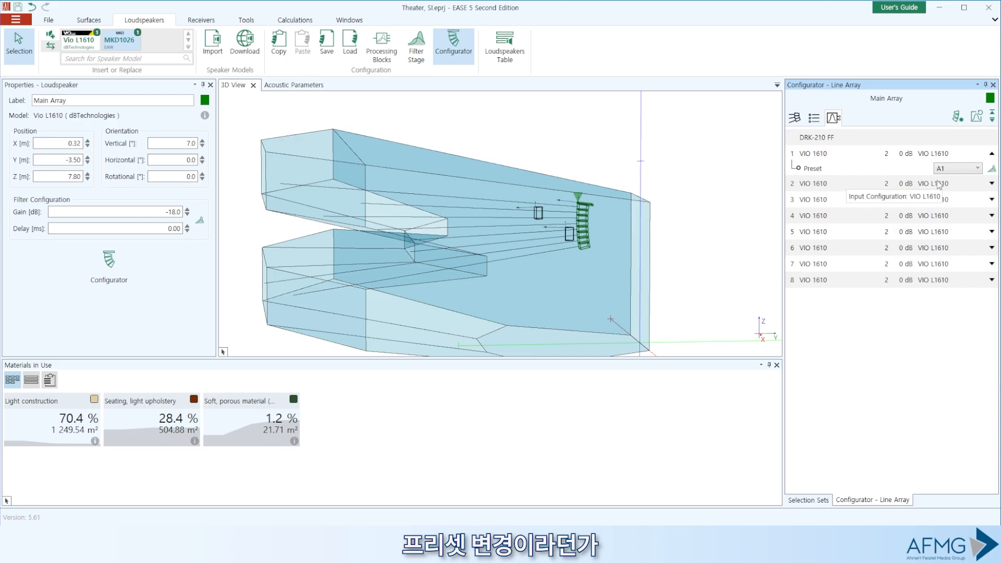
left_click(977, 169)
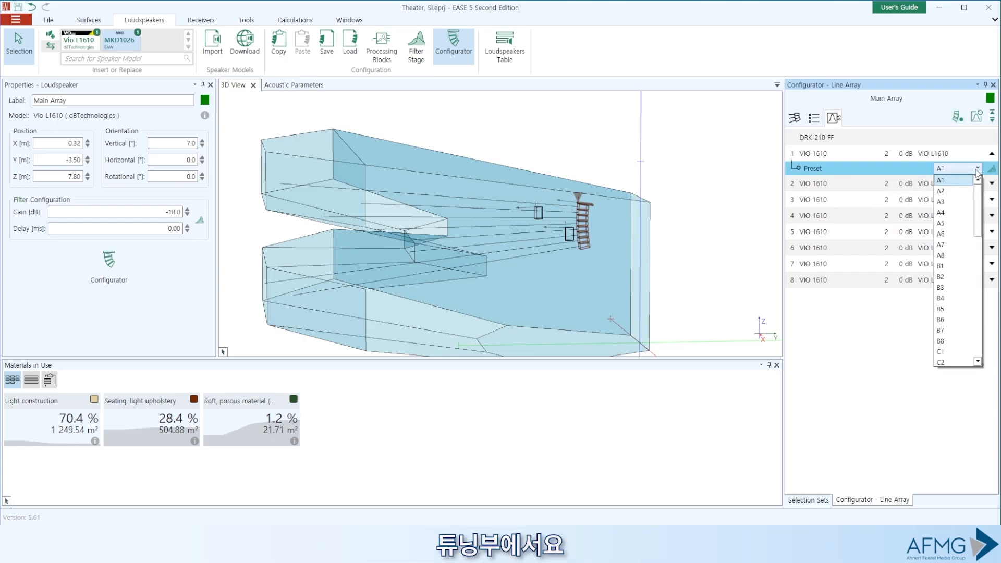
Step: Return to the tuning view and delete the three lowest VIO 1610 boxes from the Main Array
left_click(796, 117)
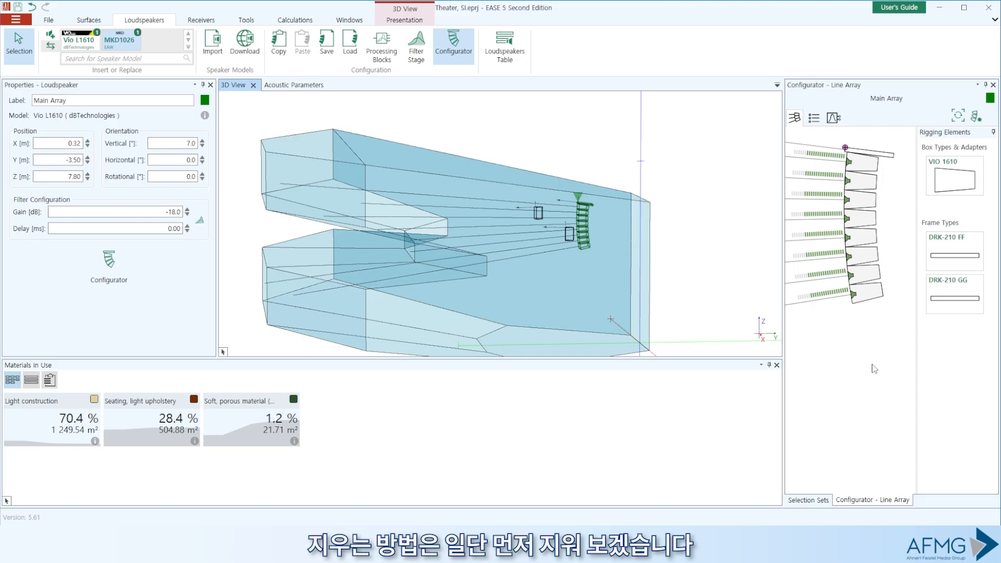
left_click(876, 295)
left_click(874, 292)
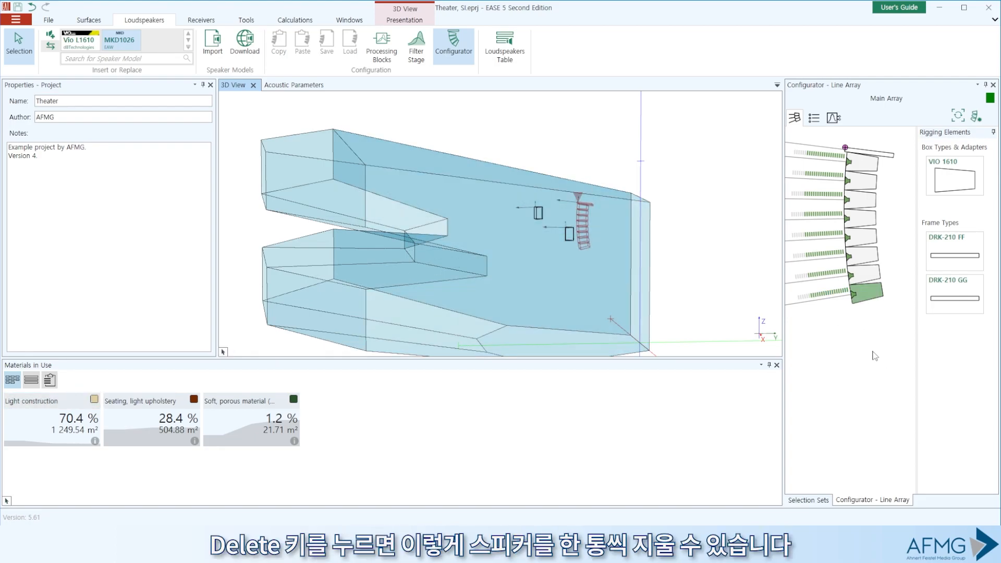
key("Delete")
left_click(868, 277)
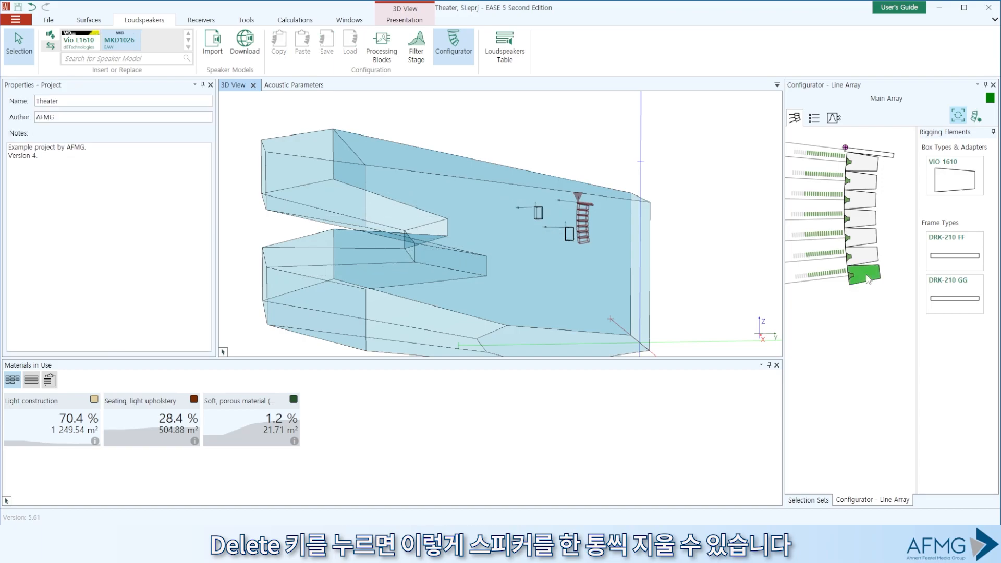
key("Delete")
left_click(867, 259)
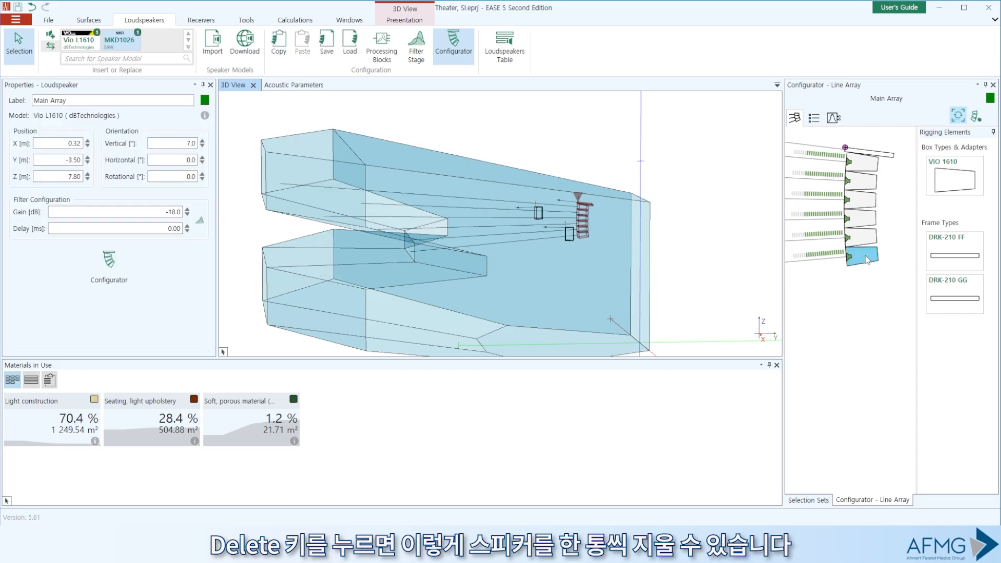
key("Delete")
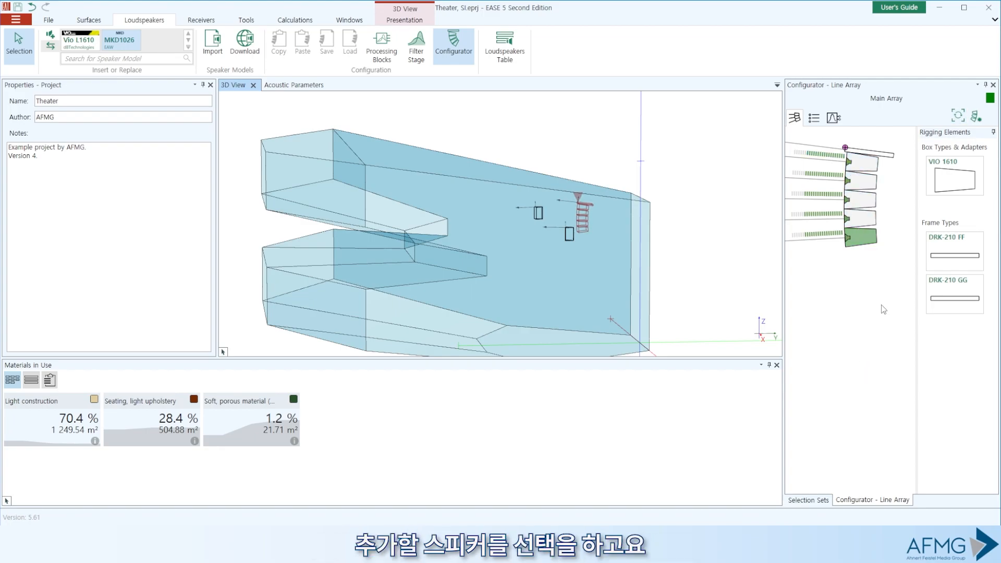
Step: Insert three VIO 1610 boxes into the Main Array: one above its lowest box, one mid-array and one at the bottom end
left_click(957, 183)
left_click(957, 183)
left_click(845, 247)
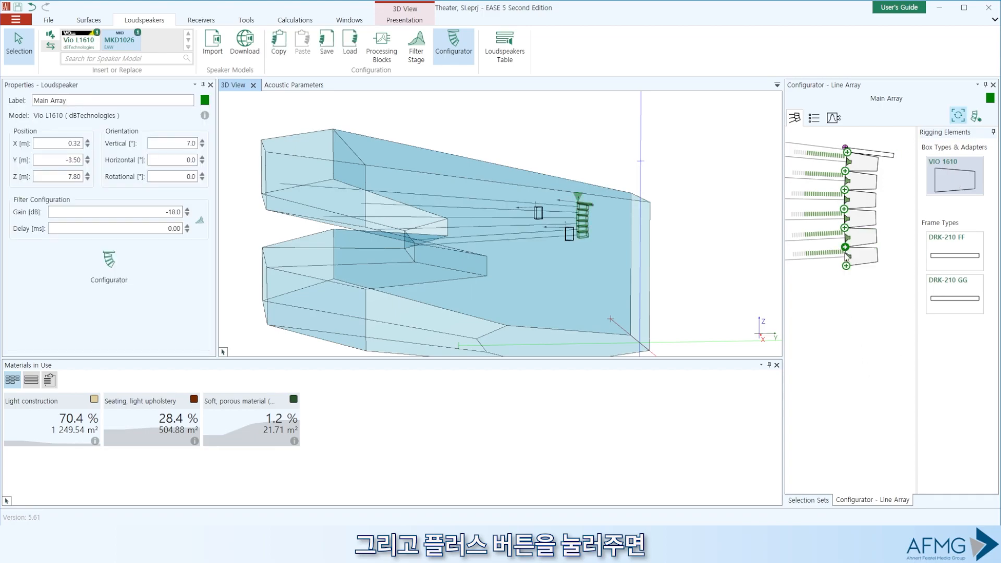
mouse_move(848, 240)
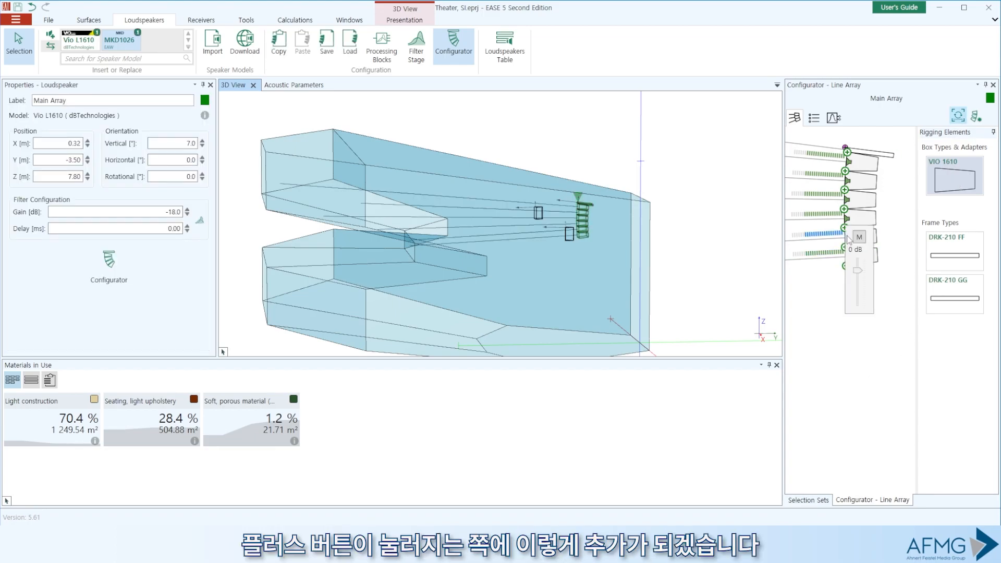
left_click(844, 209)
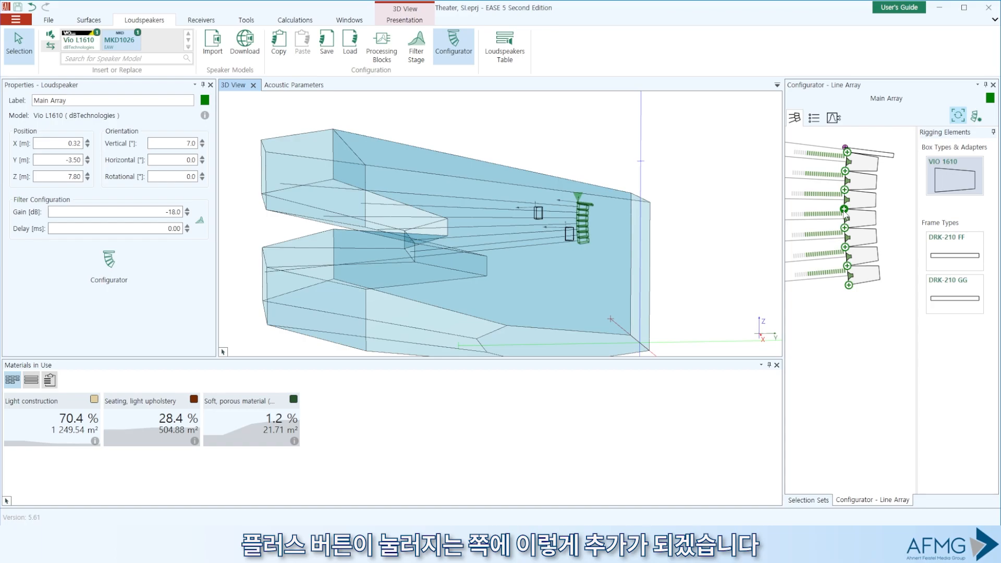
left_click(848, 285)
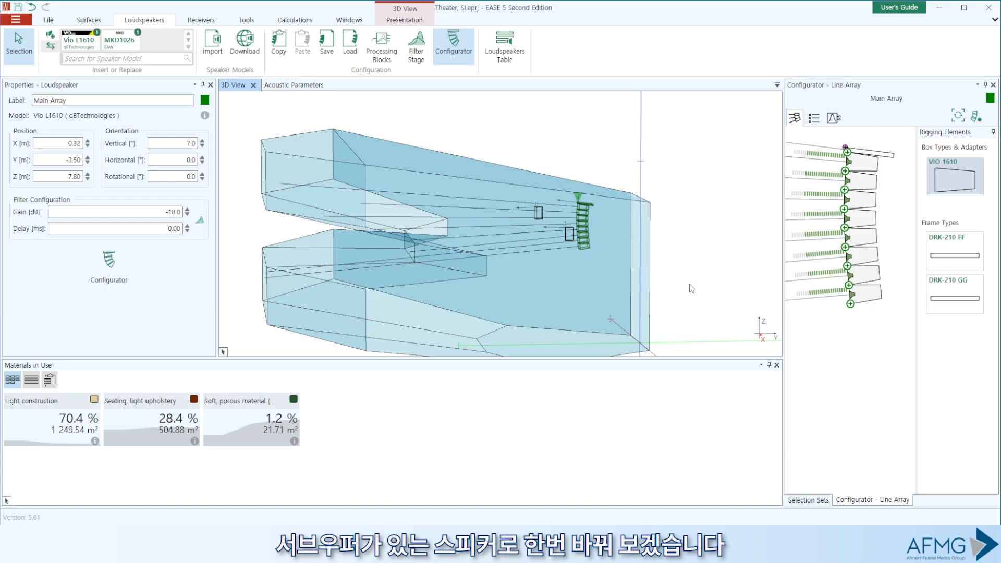
Step: Replace the Main Array's speaker model with the EAW Radius
left_click(582, 207)
left_click(582, 207)
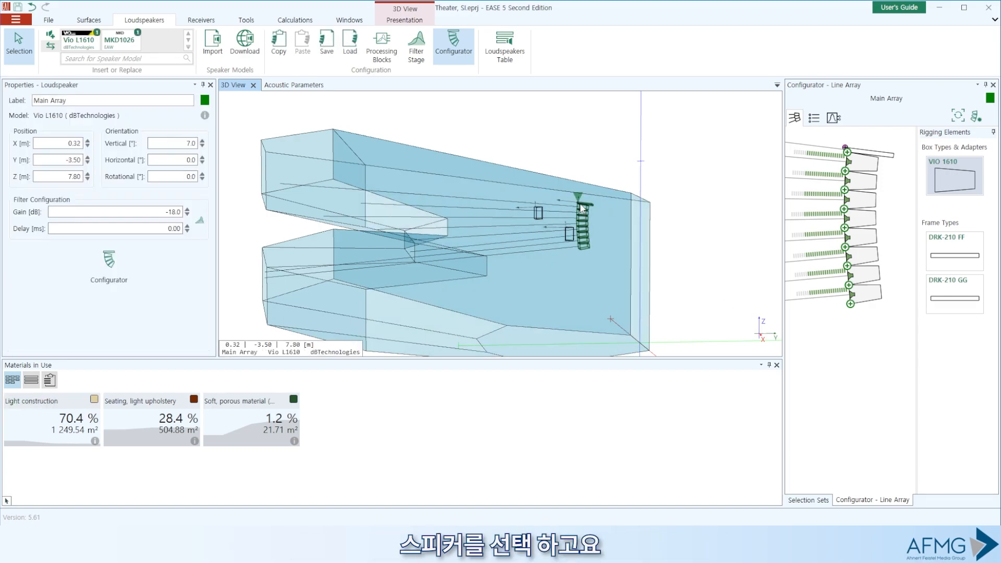
left_click(113, 58)
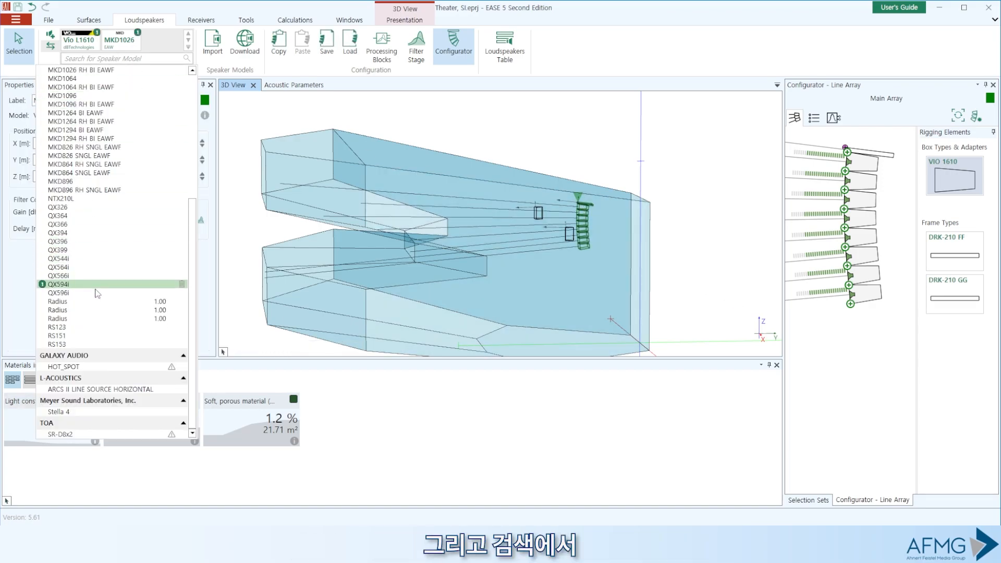
left_click(93, 303)
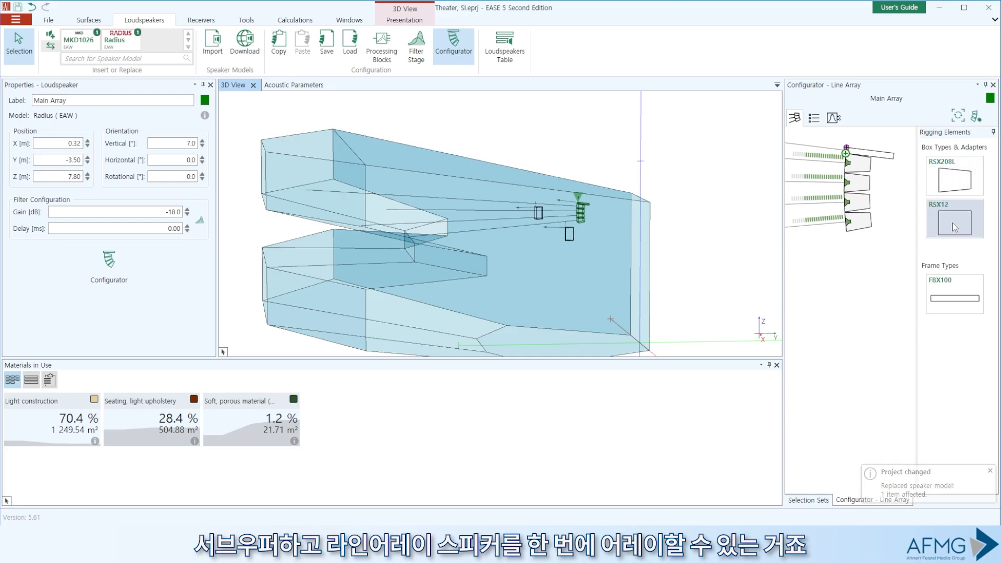
Step: Add two RSX12 subwoofers beneath the frame and two RSX208L boxes at the bottom end of the Main Array
left_click(846, 153)
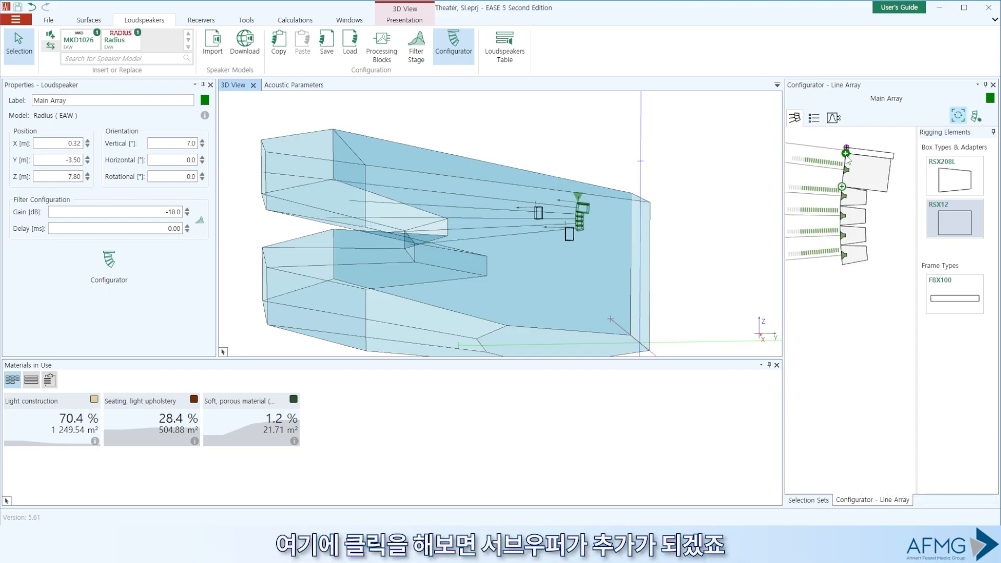
left_click(842, 186)
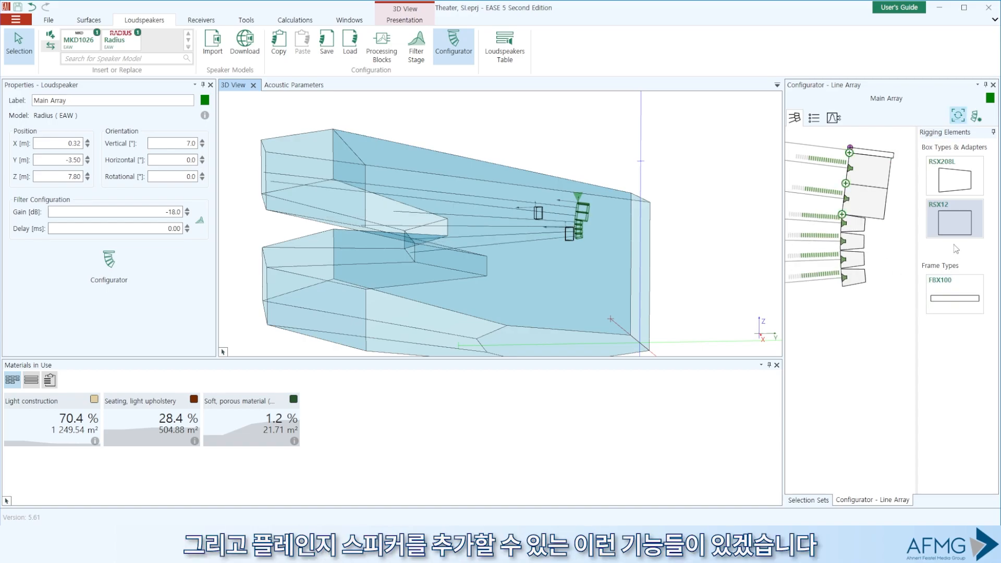
left_click(954, 183)
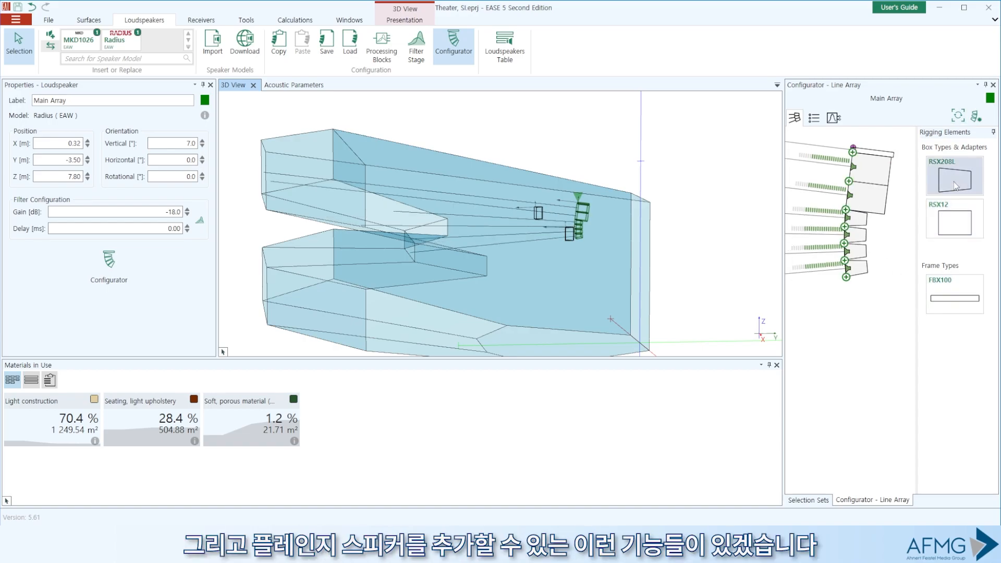
left_click(846, 276)
left_click(848, 294)
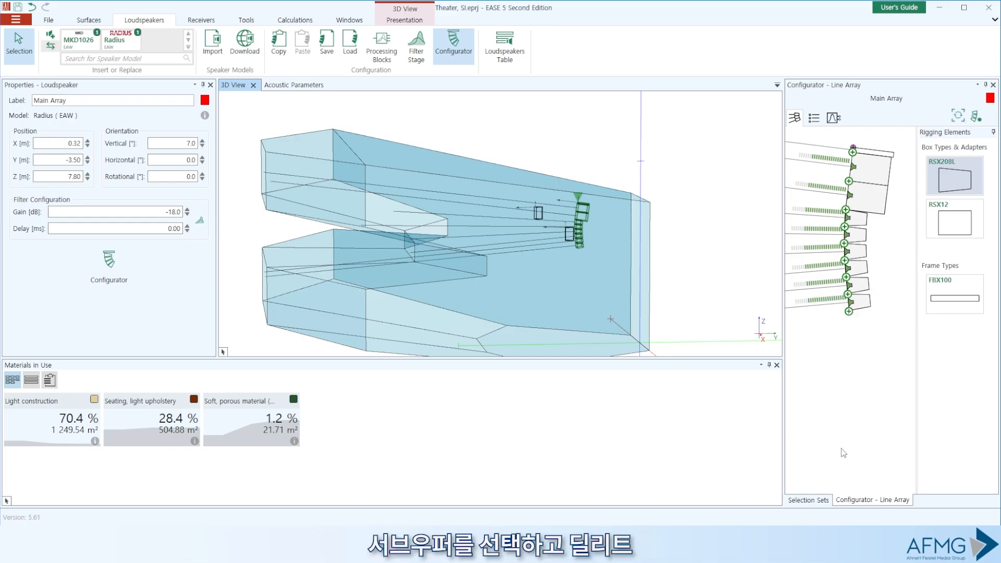
Step: Delete both RSX12 subwoofers from the top of the Main Array
left_click(879, 200)
key("Delete")
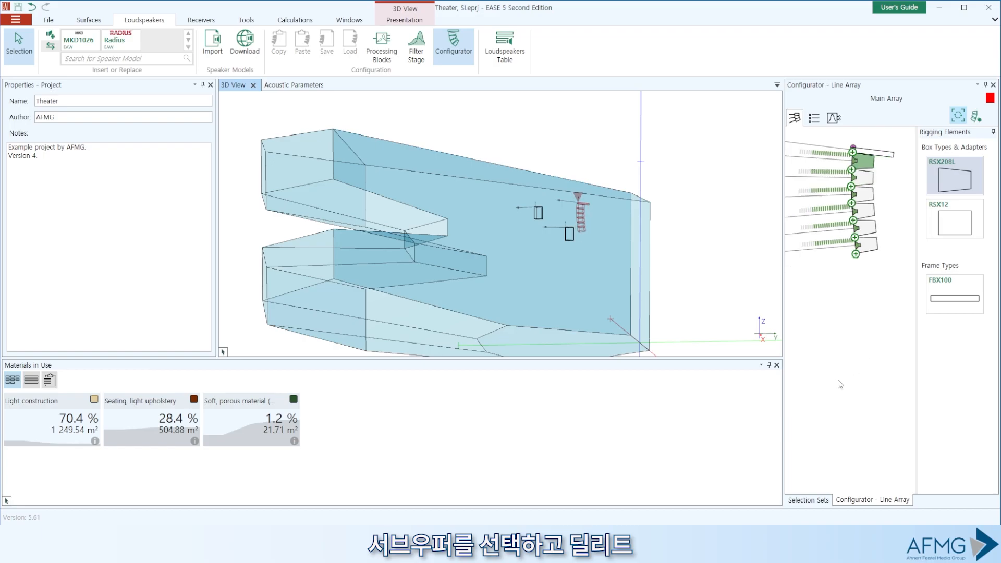
key("Delete")
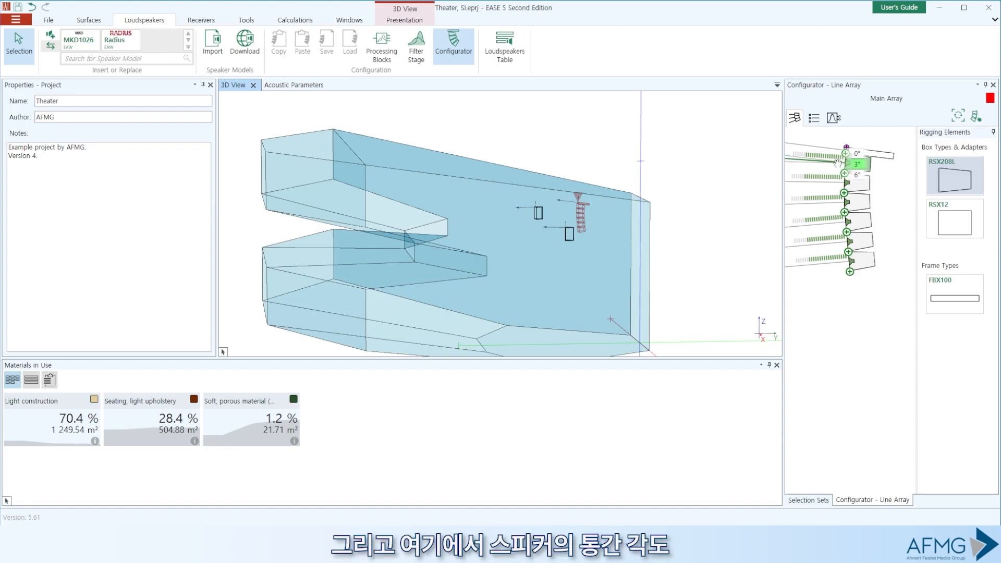
Step: Set the bottom box's splay angle to 12° and increase the splay angles of the two boxes above it
left_click(843, 264)
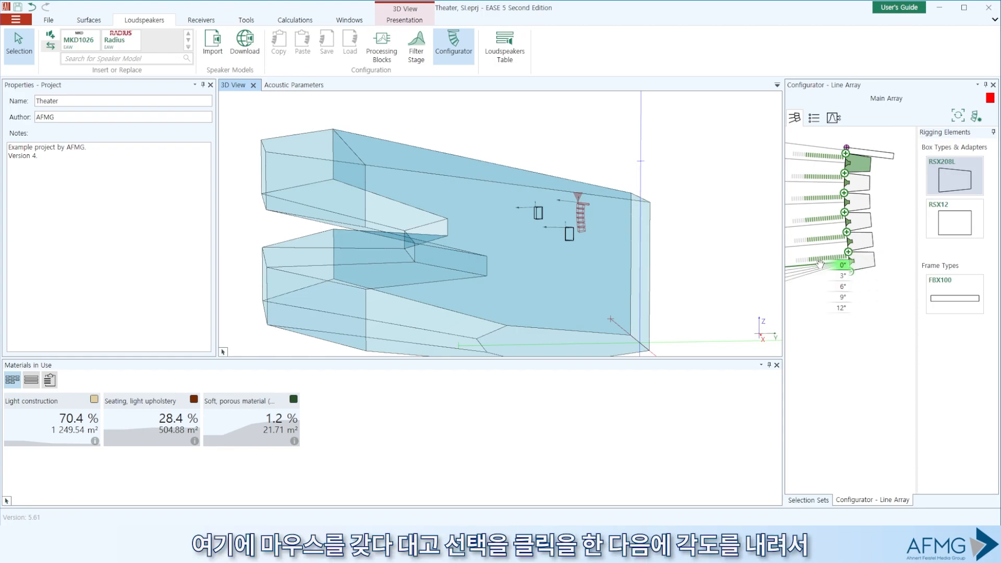
left_click(835, 264)
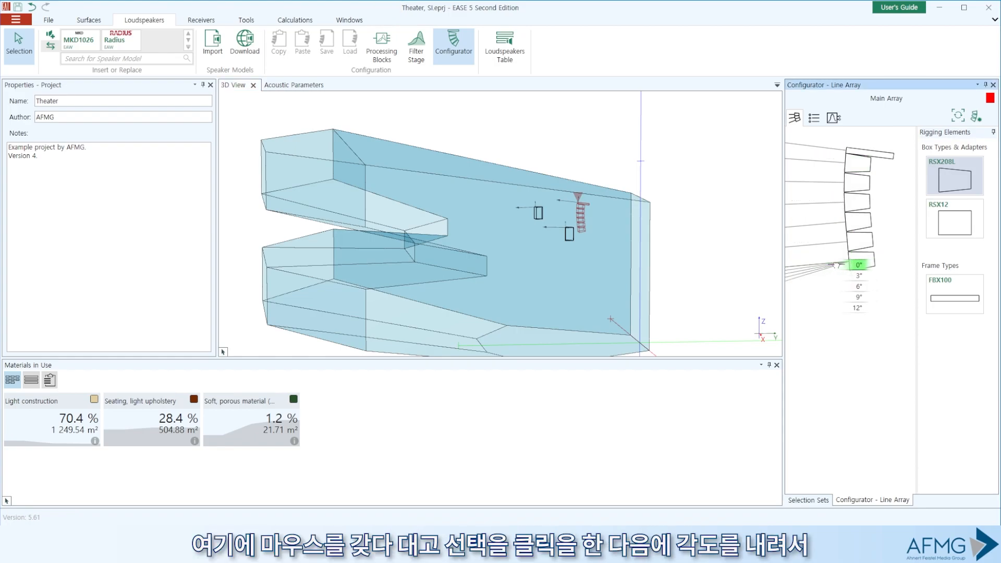
left_click_drag(836, 267, 855, 308)
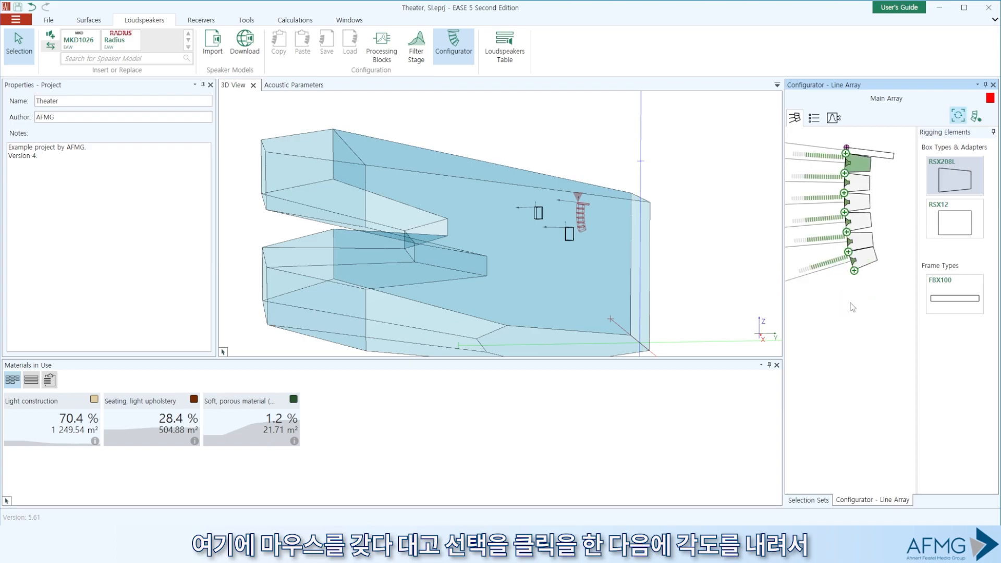
left_click(830, 244)
left_click_drag(830, 244, 855, 279)
left_click_drag(830, 224, 853, 247)
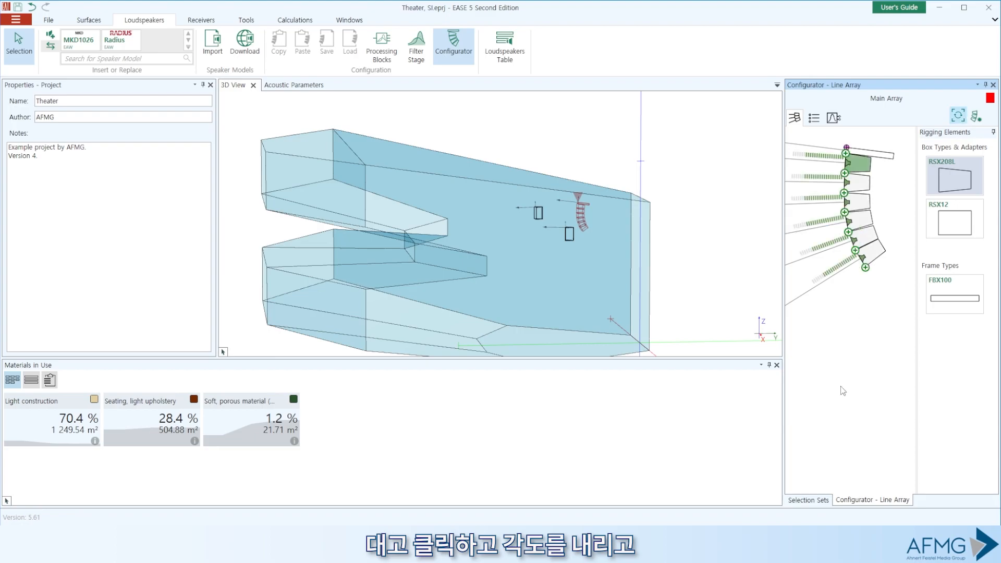
Step: Insert two more RSX208L boxes into the Main Array, one below its second box and one below its third
left_click(847, 153)
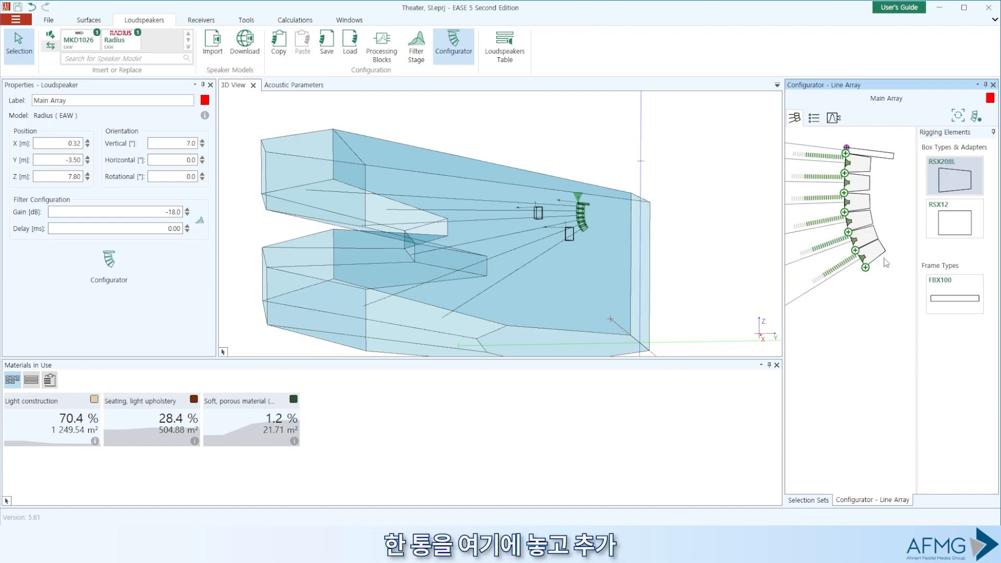
left_click(865, 183)
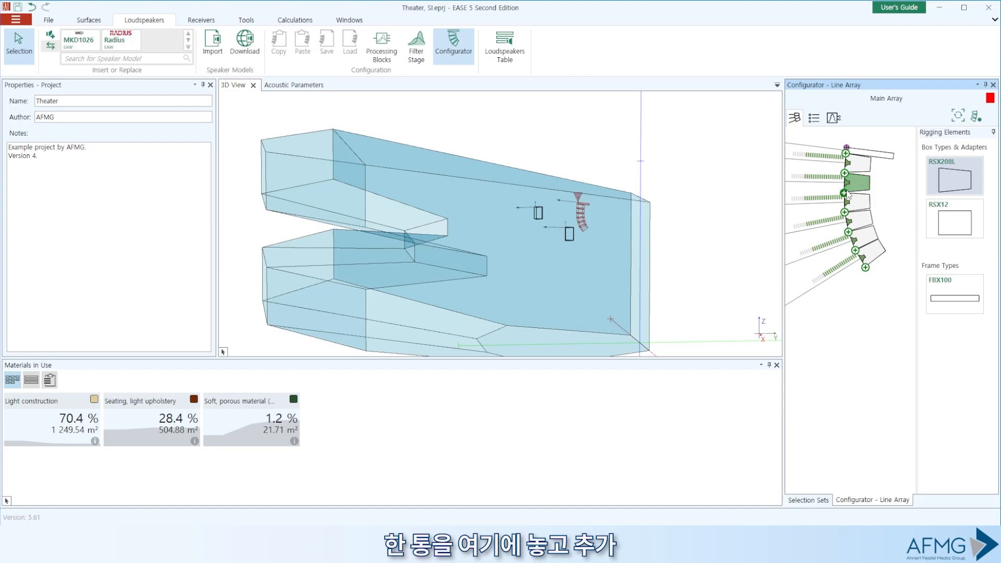
left_click(866, 185)
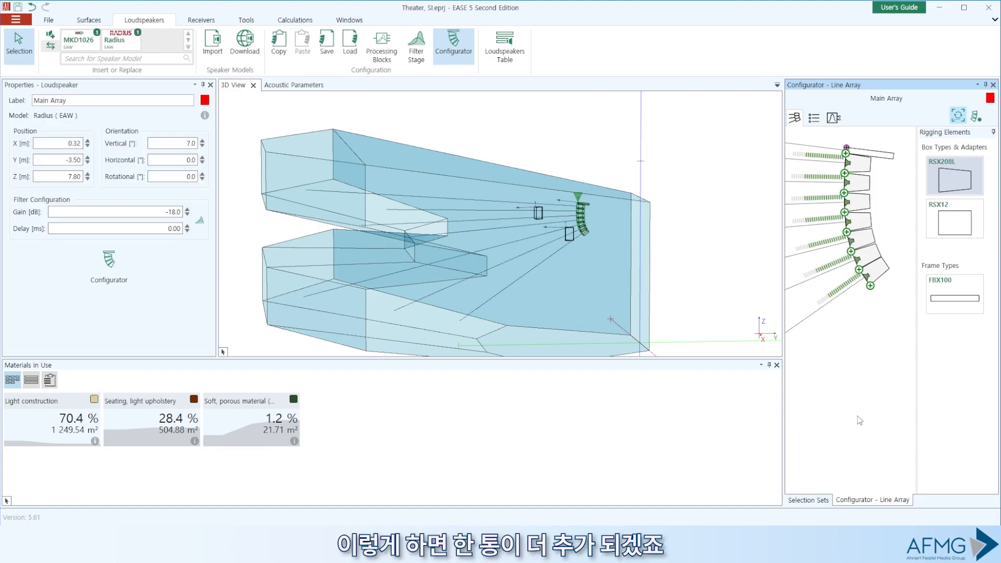
left_click(859, 202)
left_click(844, 212)
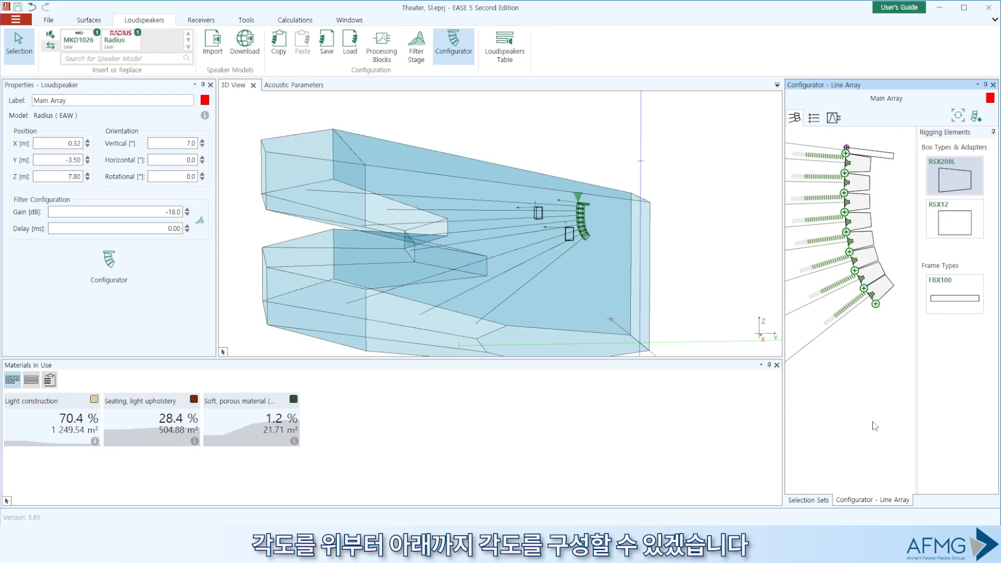
Step: Lower the level of the bottom RSX208L box to -6 dB
left_click(854, 300)
left_click(855, 301)
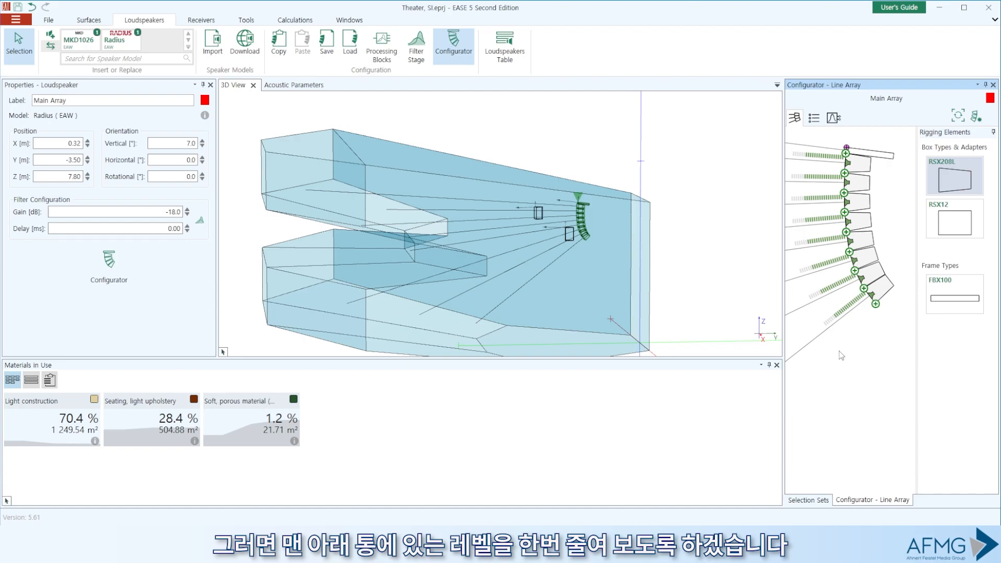
left_click(833, 319)
left_click(833, 319)
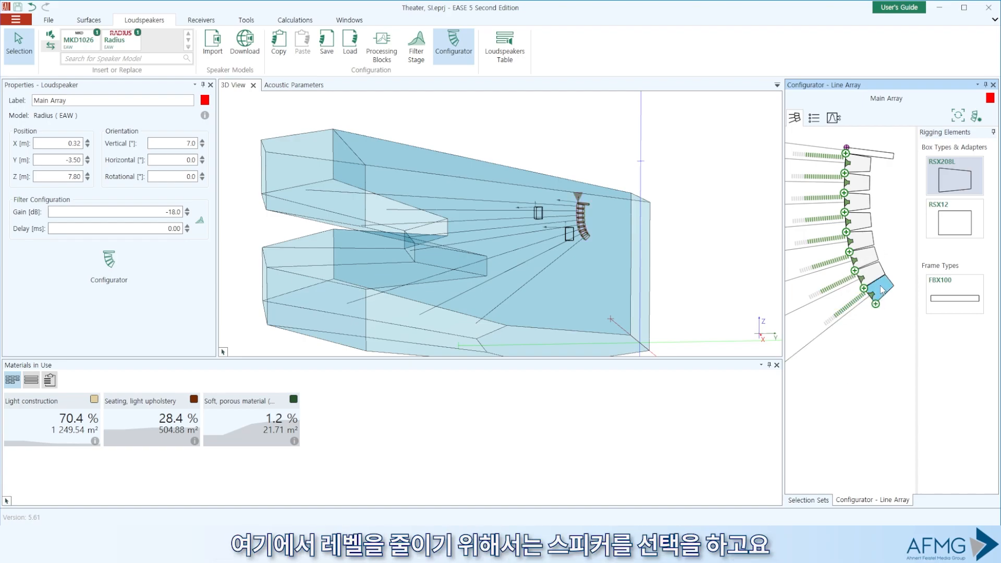
left_click(866, 298)
left_click(865, 298)
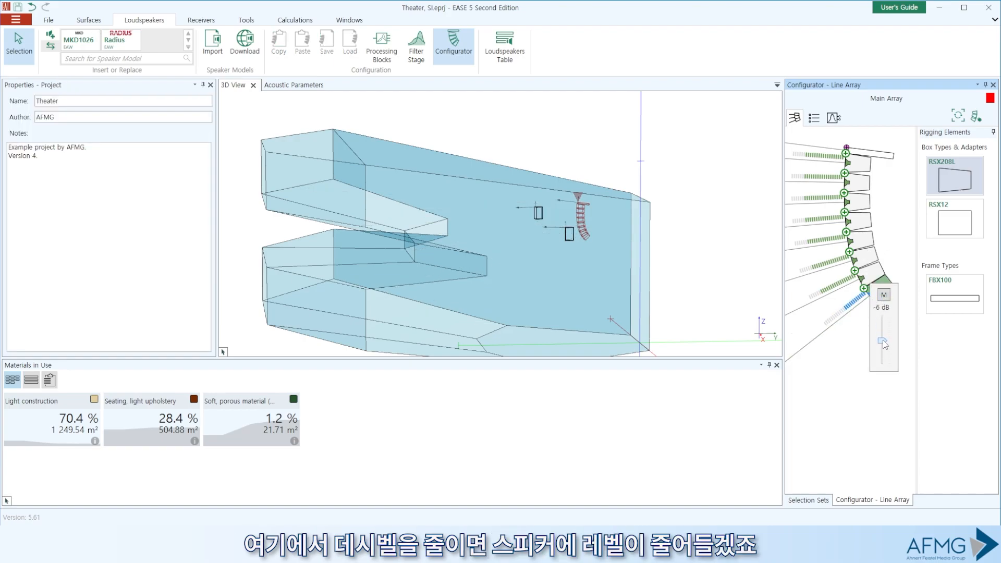
Step: Lower the level of the second-lowest box to -6 dB and slightly reduce the level of the box above it
left_click(874, 280)
left_click_drag(867, 309, 872, 326)
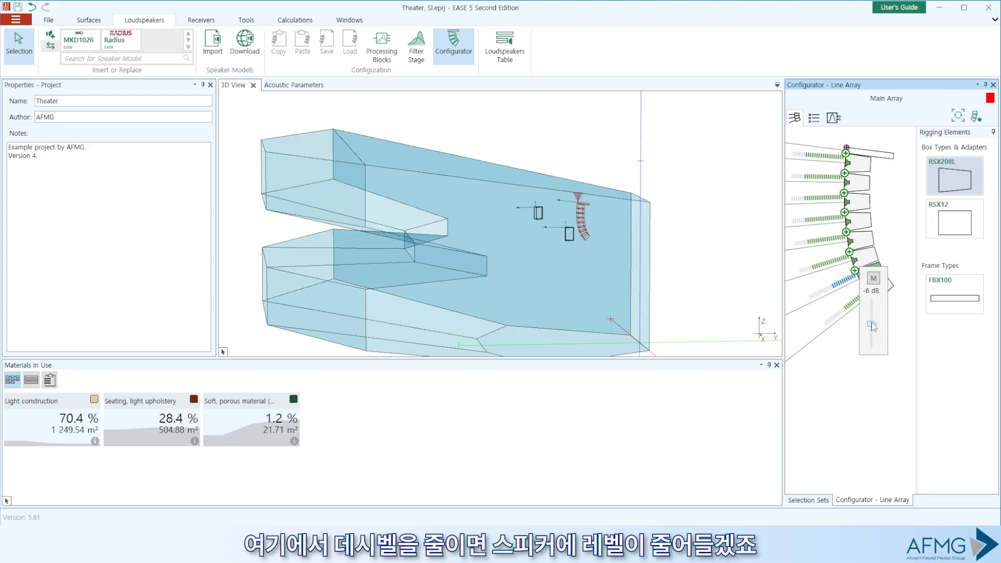
left_click(861, 256)
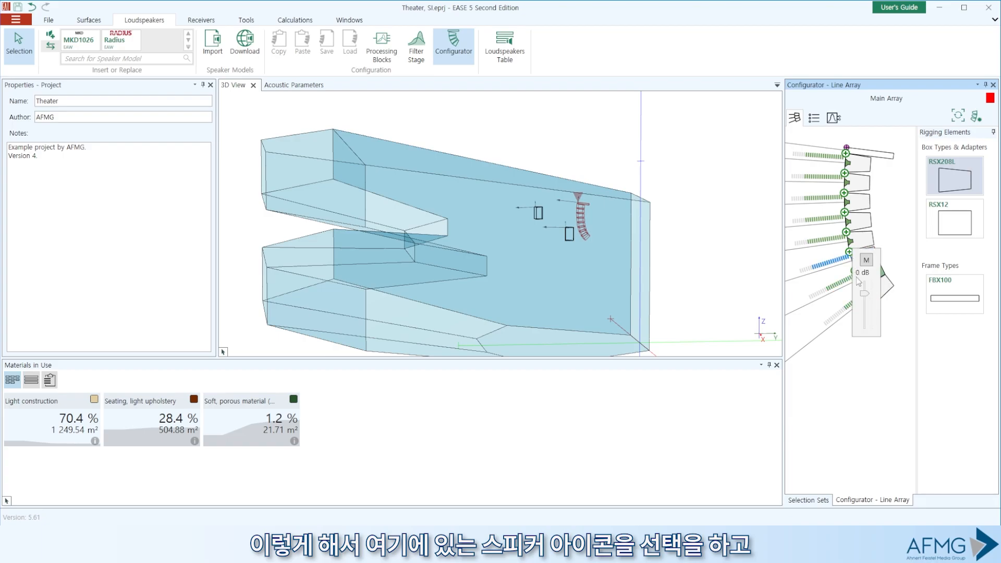
left_click_drag(864, 291, 864, 296)
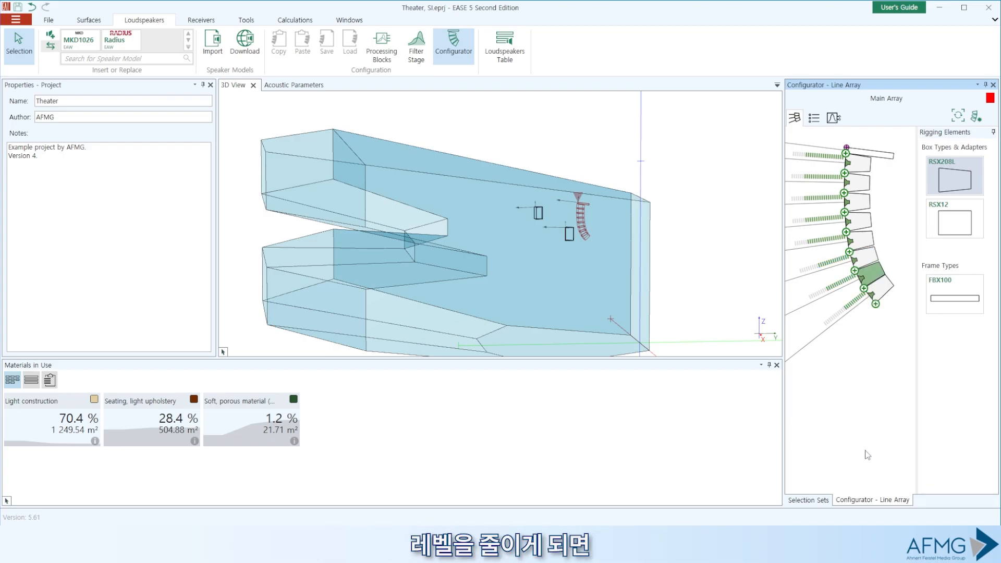